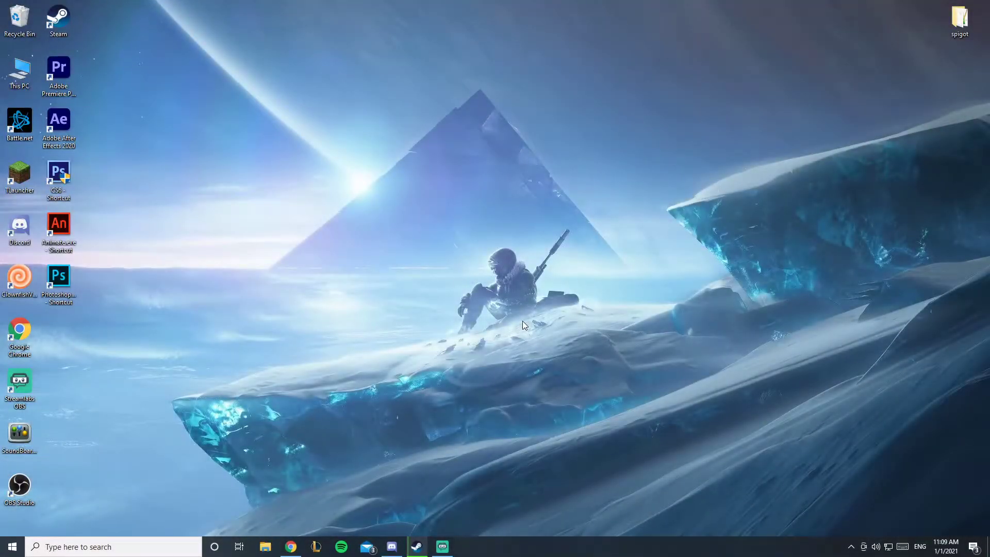
Refresh the Windows desktop from its right-click menu
right_click(525, 288)
left_click(569, 315)
Return in Chrome to the RocketMod Community Plugins organisation page on GitHub
left_click(289, 547)
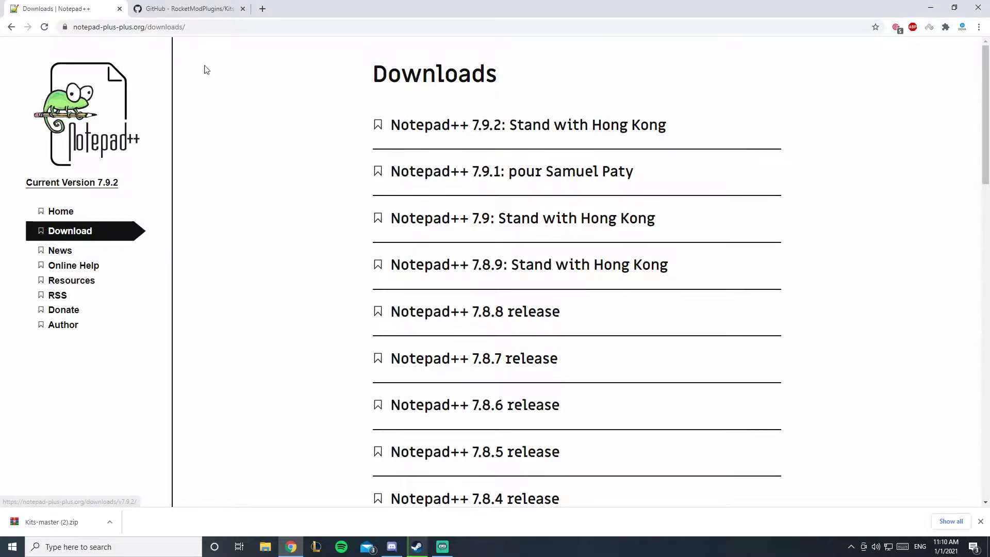
left_click(167, 10)
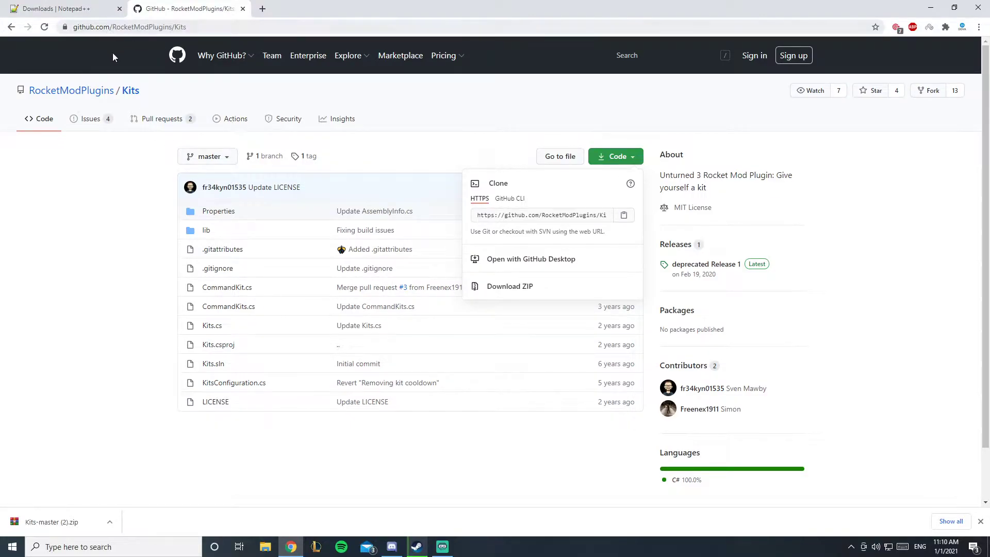
key("alt+Left")
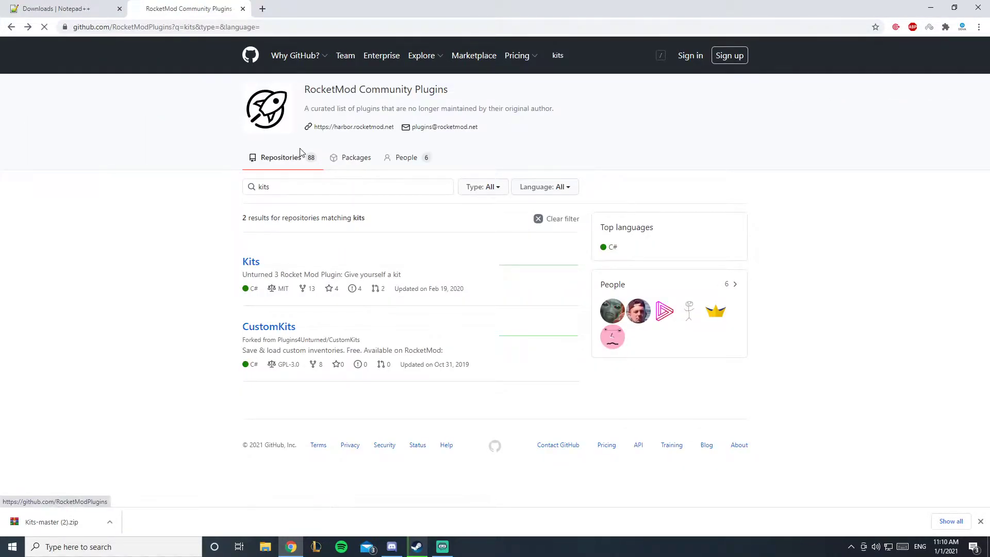
key("alt+Left")
left_click(239, 161)
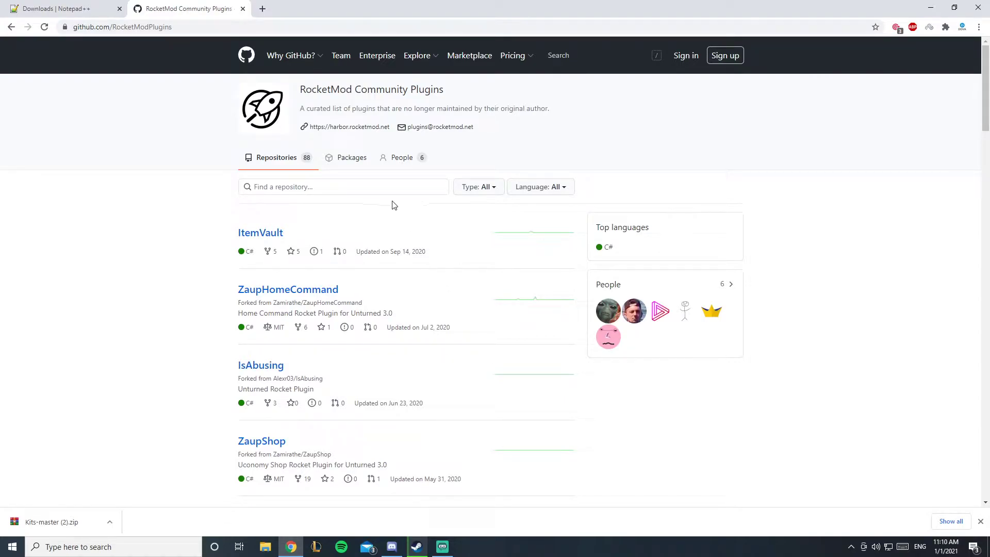
Search the organisation's repositories for 'kits' and open the Kits repository
left_click(385, 186)
type("kits")
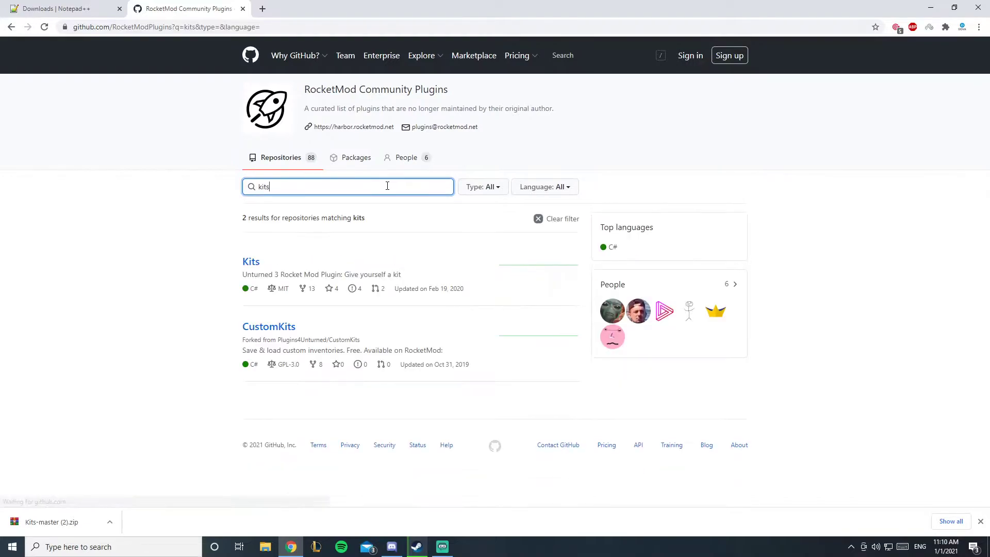
left_click(435, 287)
left_click_drag(434, 288, 464, 290)
left_click(467, 310)
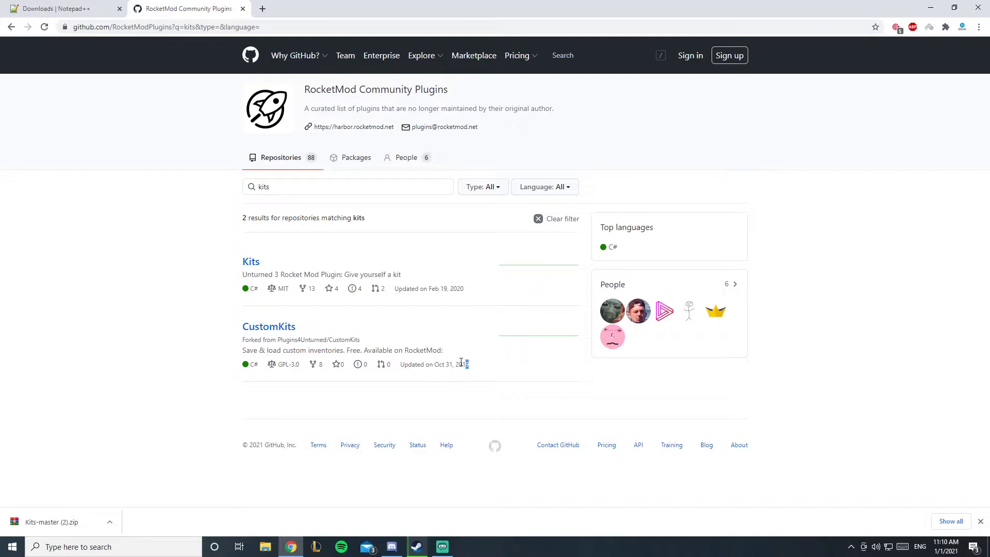
left_click_drag(468, 363, 434, 364)
left_click(352, 321)
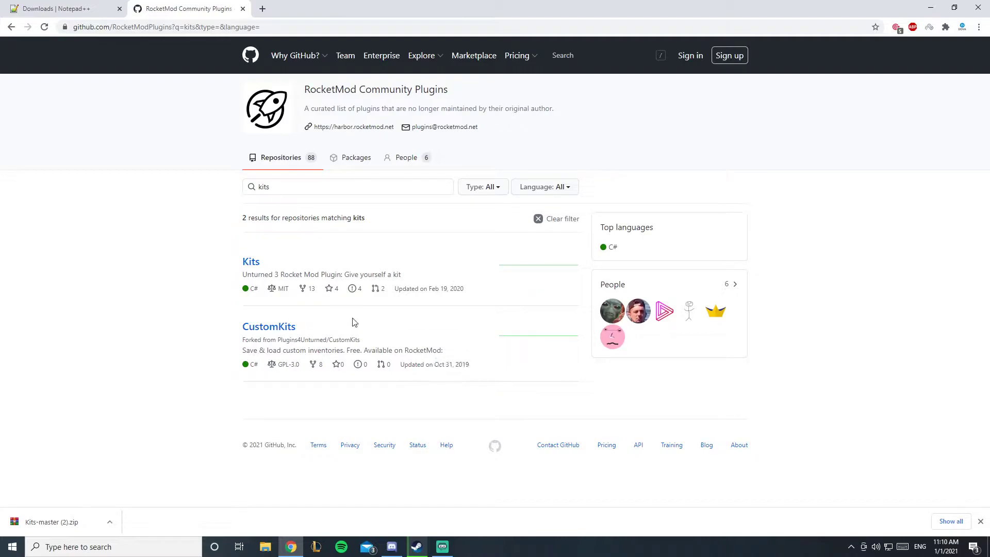
left_click(249, 262)
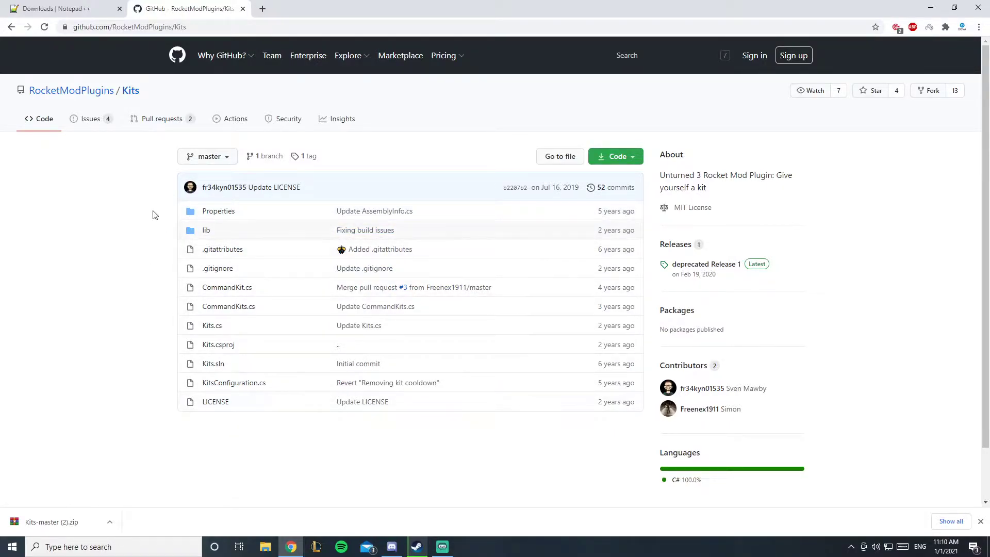
Download the Kits repository as a ZIP from the Code menu
left_click(610, 160)
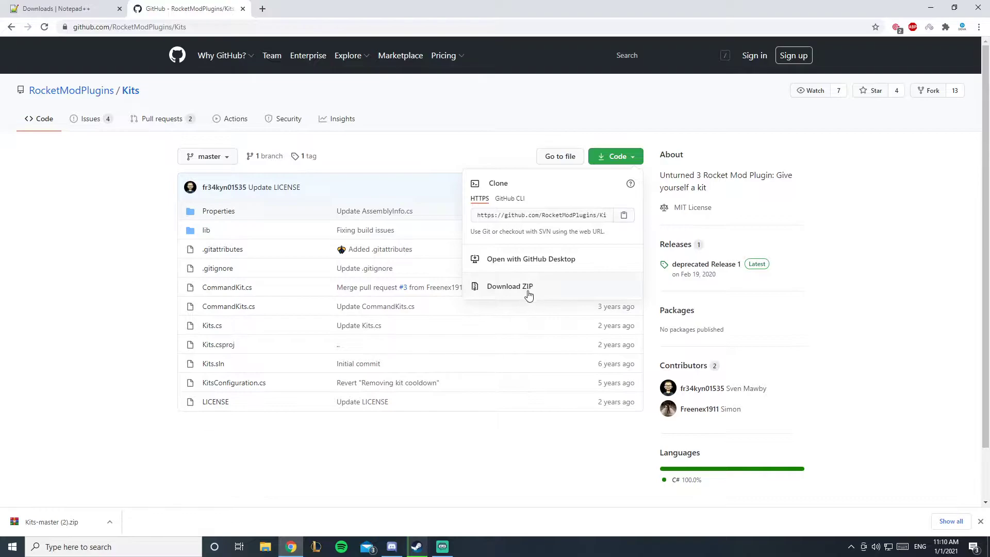
left_click(500, 398)
left_click(611, 159)
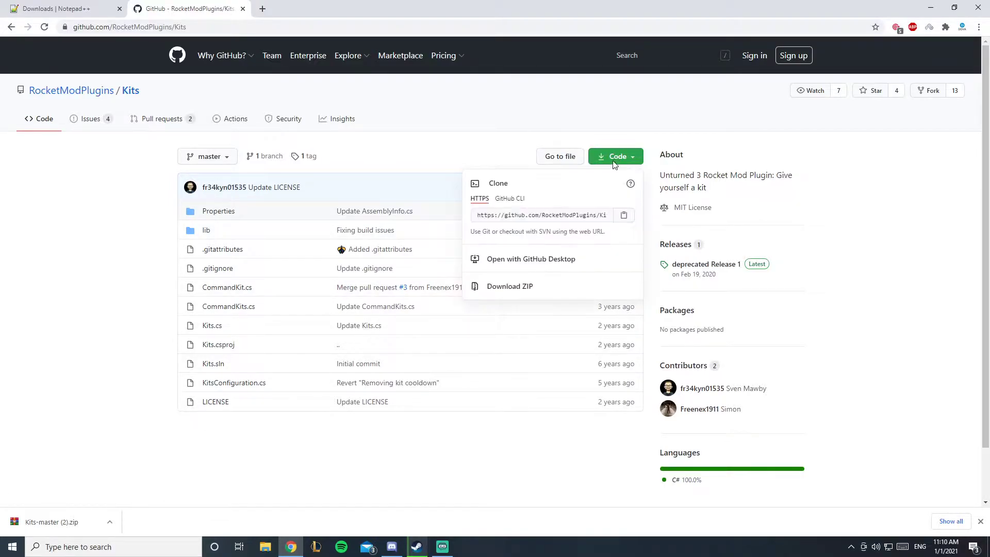
left_click(504, 287)
left_click(972, 546)
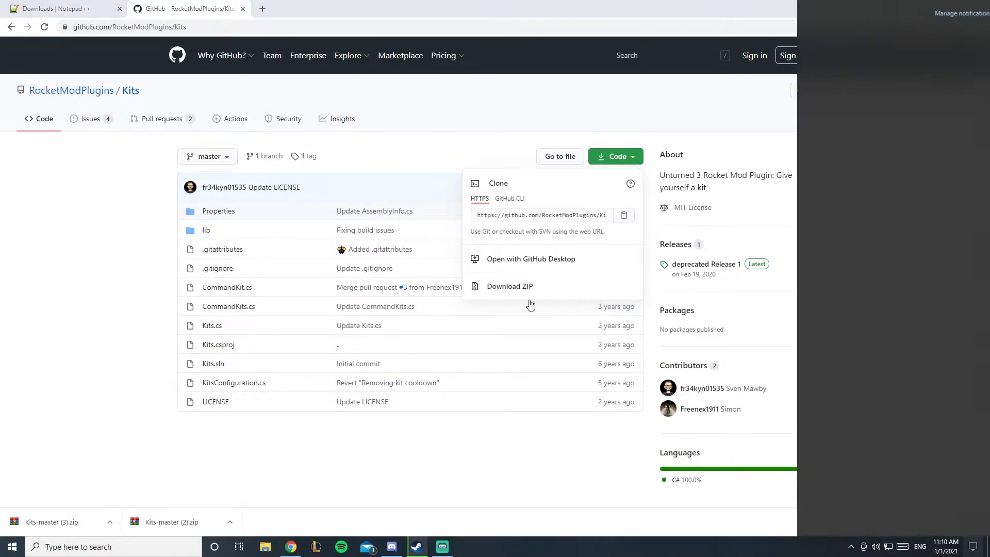
Copy the newest Kits-master zip from Downloads into Documents\Visual Studio 2019
left_click(619, 256)
left_click(988, 547)
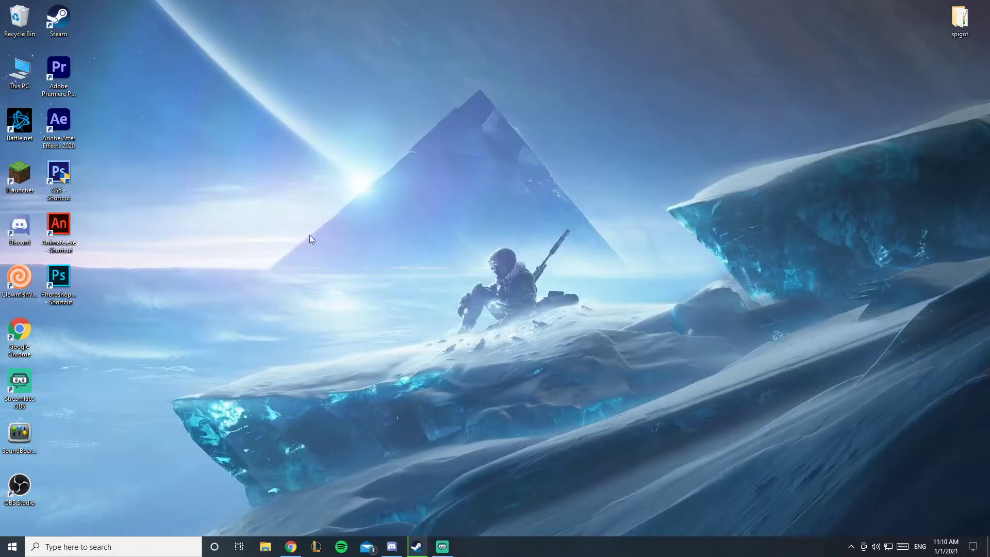
double_click(22, 72)
left_click(54, 132)
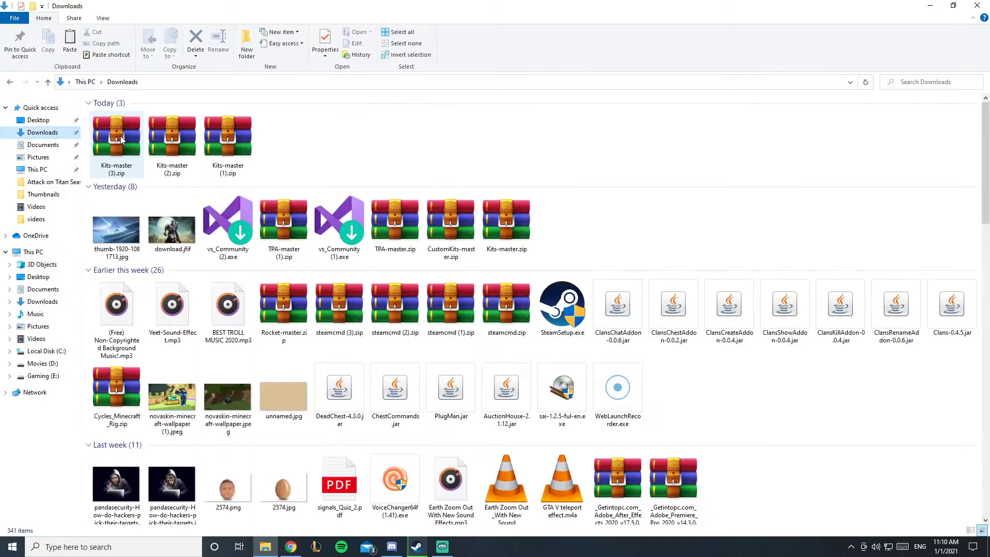
left_click(124, 138)
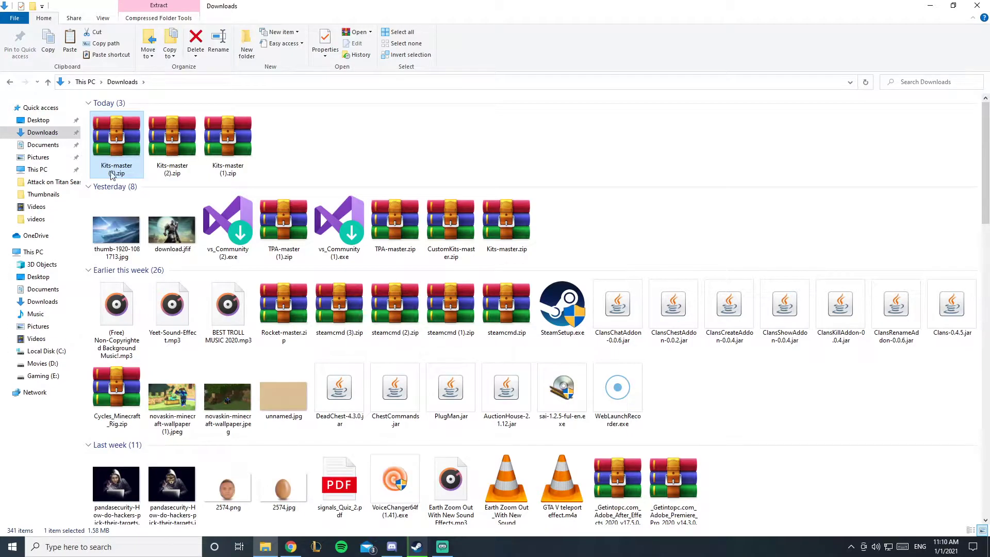
mouse_move(43, 289)
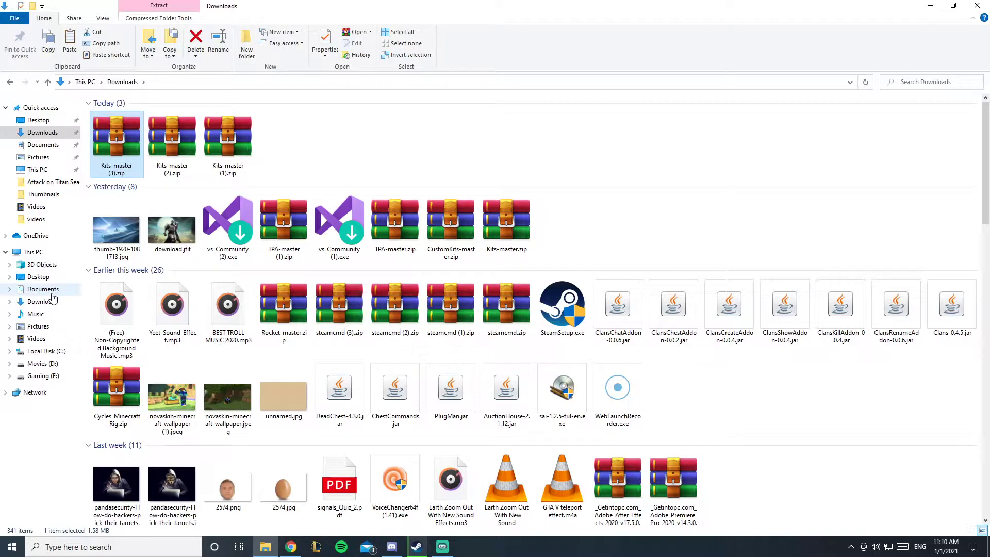
left_click(45, 290)
double_click(128, 321)
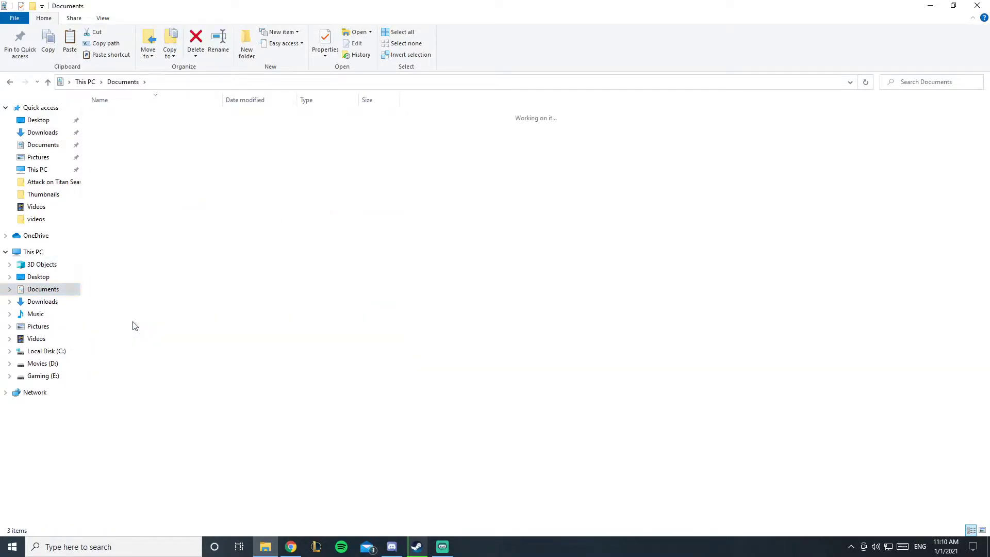
key("ctrl+v")
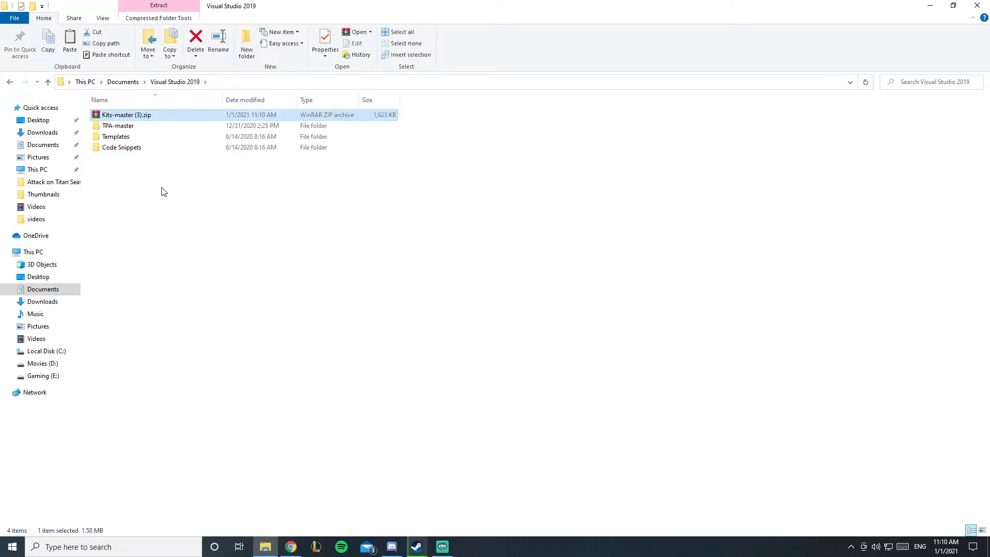
Extract the zip there into a Kits-master folder and delete the leftover archive
right_click(136, 116)
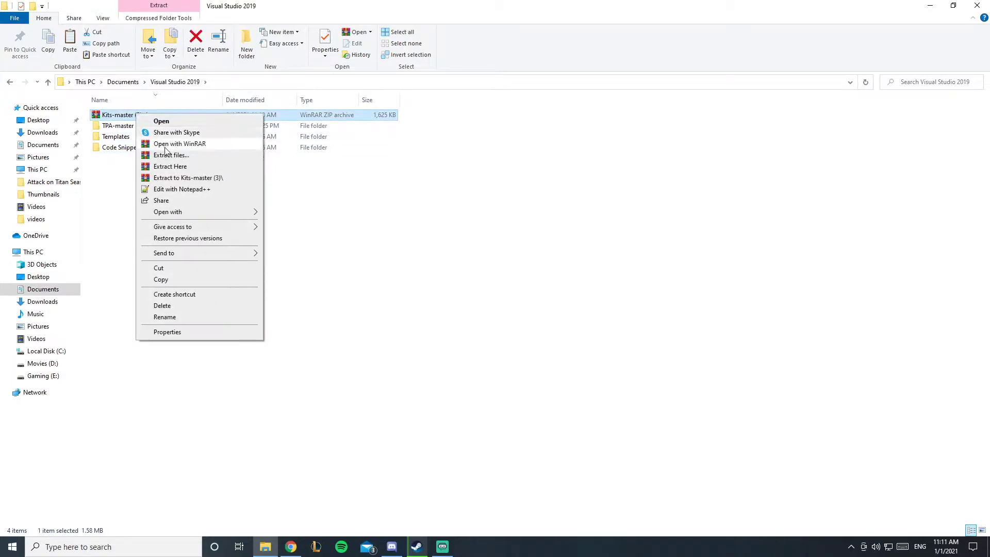
left_click(171, 173)
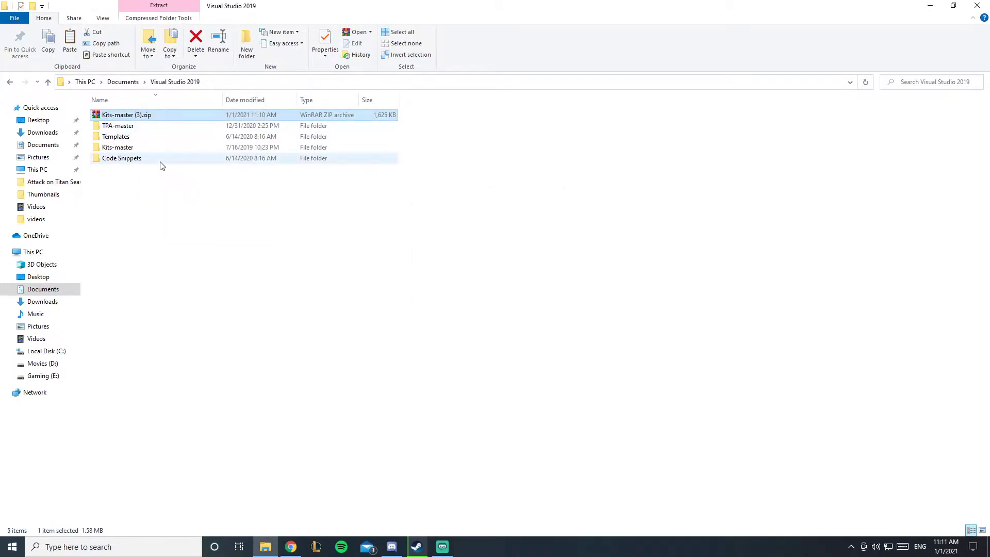
left_click(132, 149)
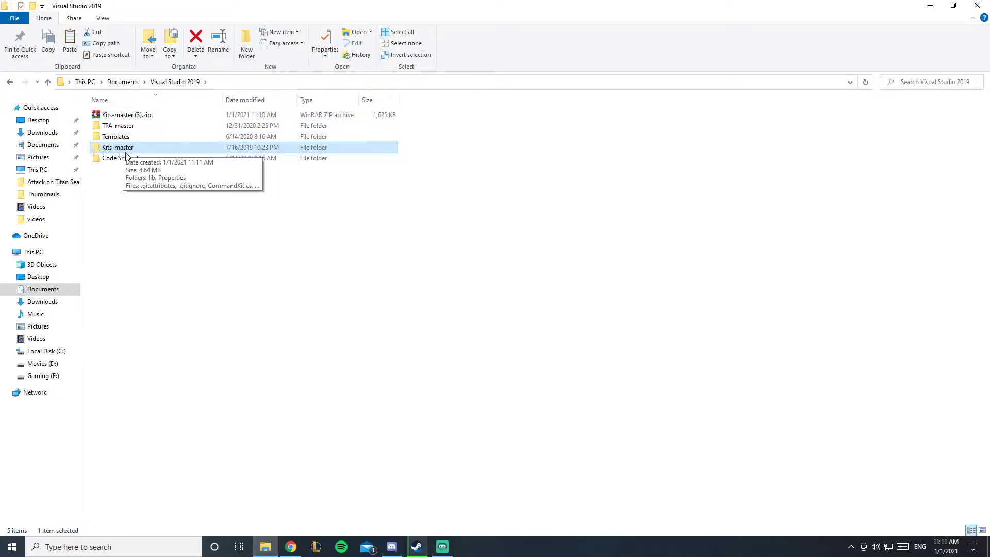
left_click(124, 114)
key("Delete")
left_click(133, 137)
double_click(133, 137)
key("alt+Left")
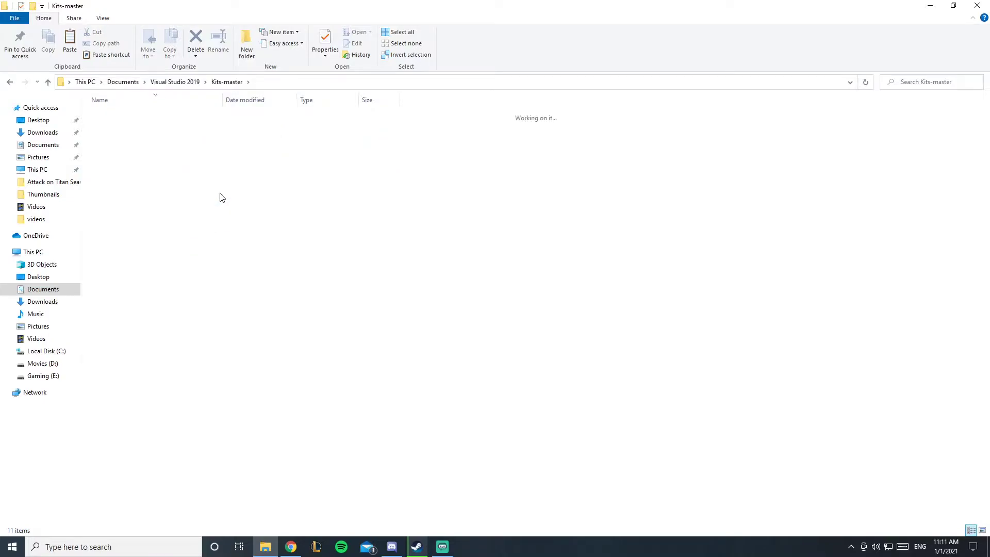
Launch Visual Studio 2019 and open the Kits solution from Kits-master
left_click(165, 541)
type("visual")
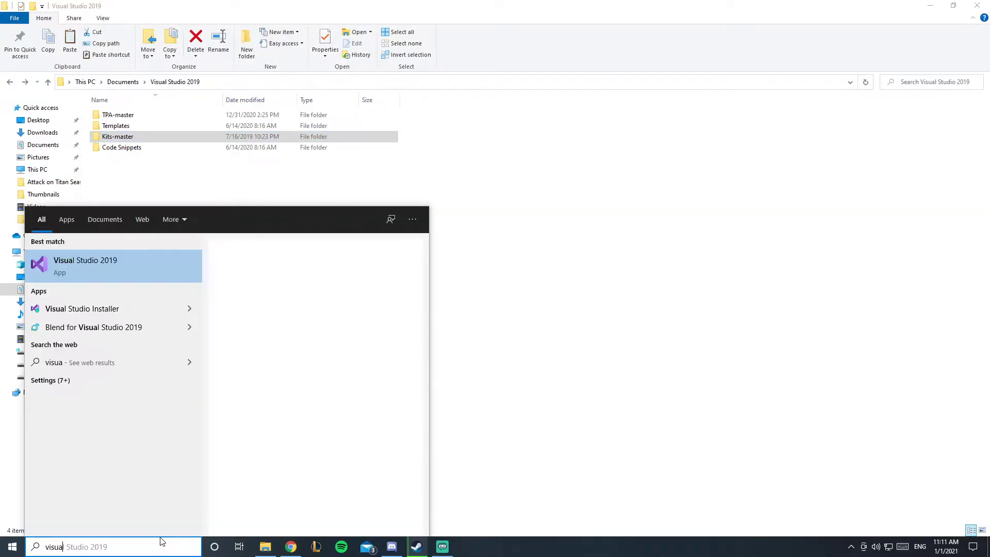
key("Return")
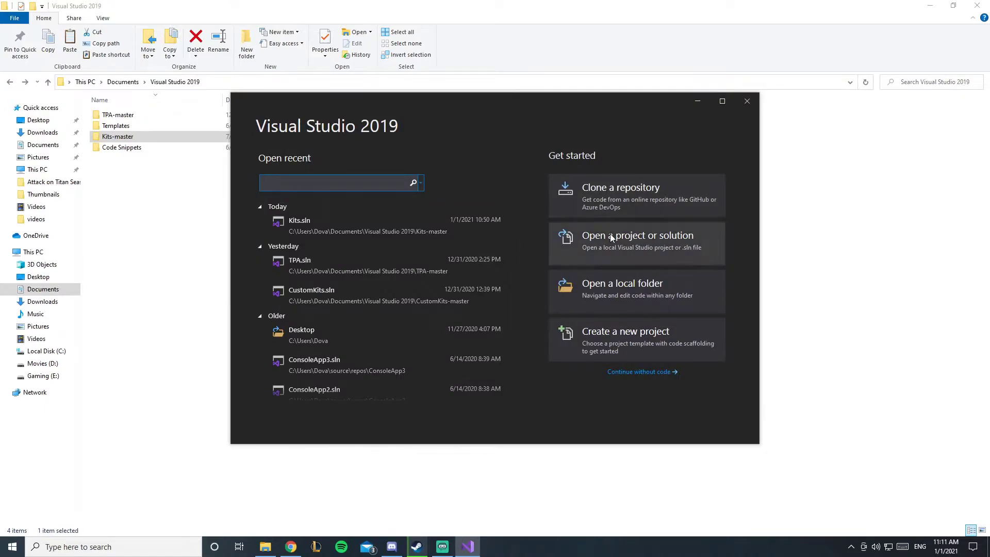
left_click(611, 238)
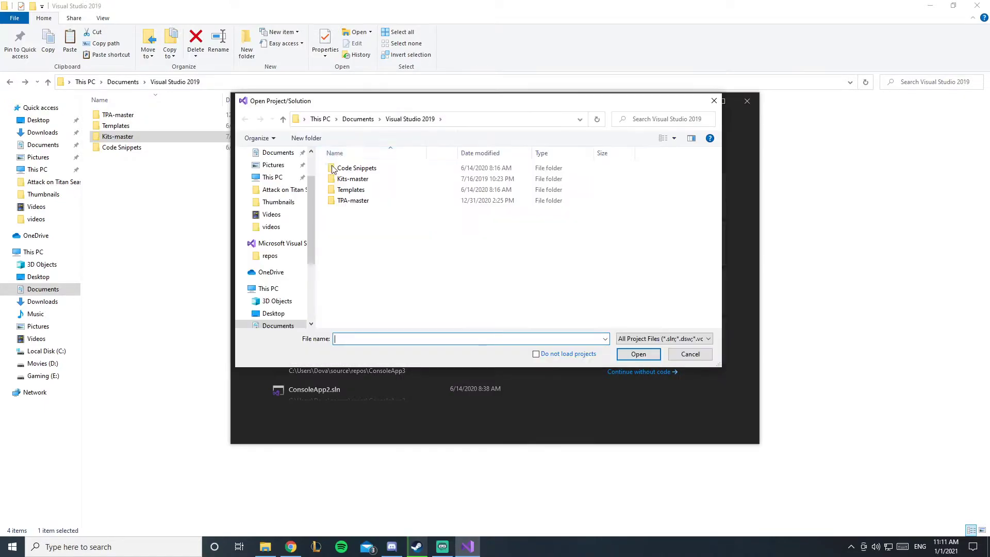
double_click(352, 179)
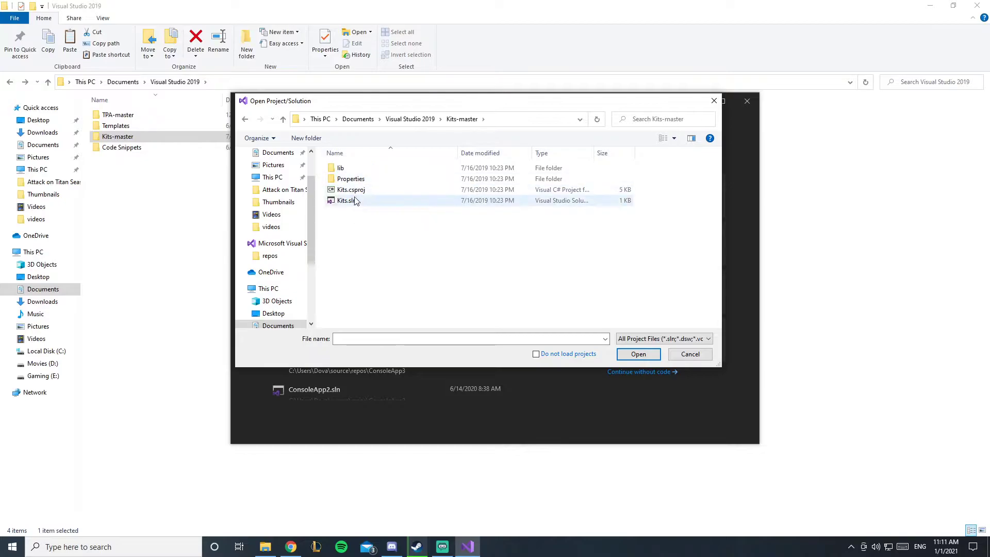
double_click(349, 200)
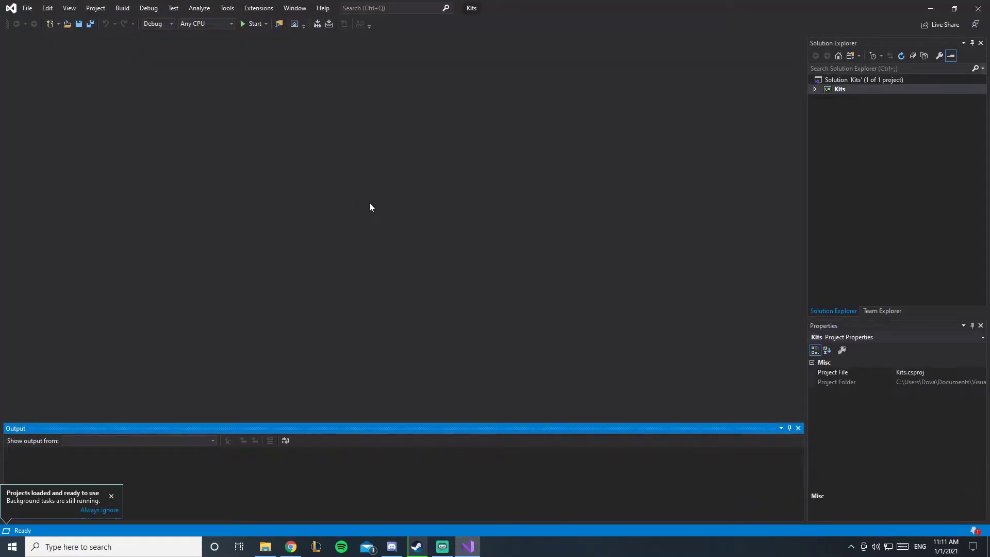
Build Kits, dismiss the class-library error, and highlight the Kits.dll output path
left_click(254, 28)
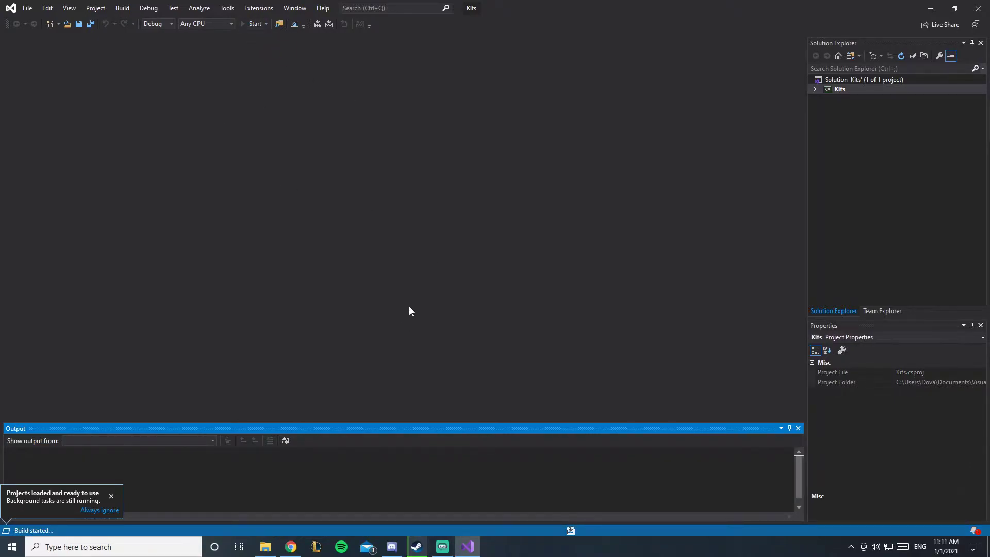
left_click(111, 495)
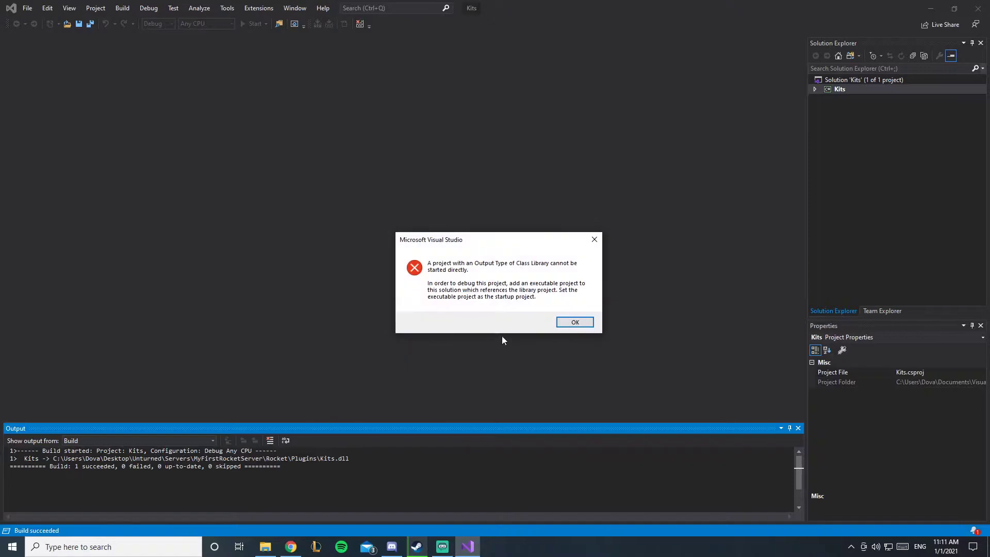
left_click(574, 323)
left_click_drag(20, 458, 94, 458)
left_click(86, 458)
left_click(115, 458)
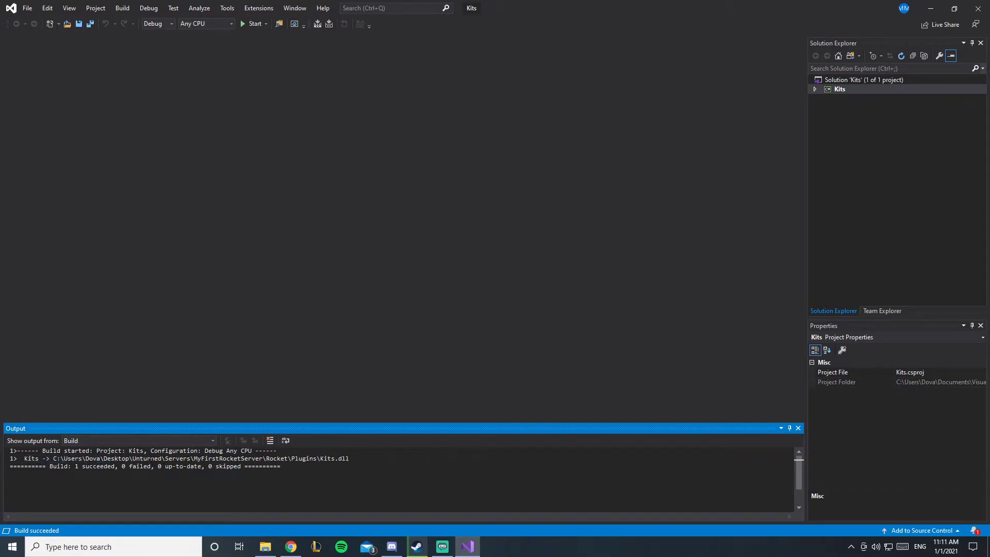
Check the Kits.dll build output and the Kits-master project folder contents
double_click(337, 458)
left_click(349, 459)
left_click(265, 546)
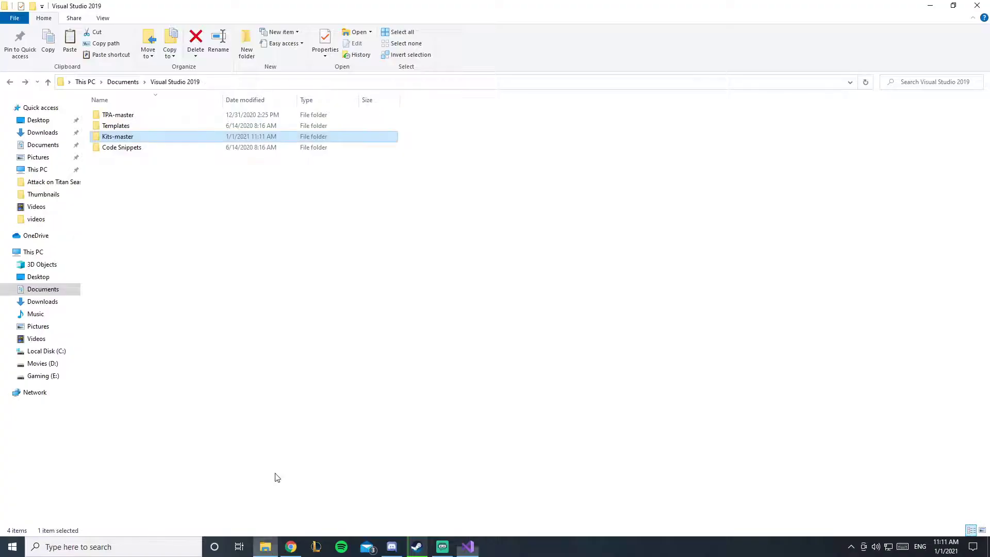
double_click(156, 141)
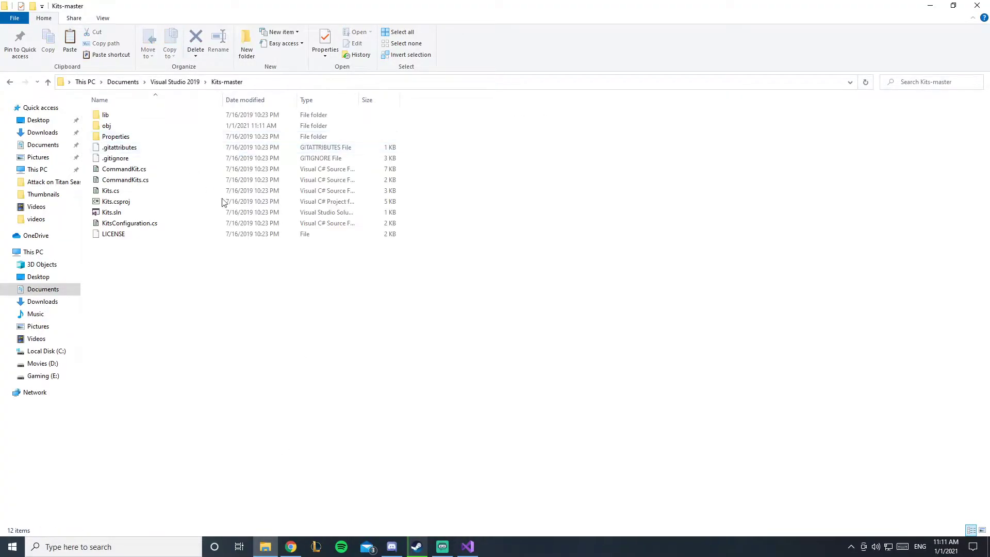
left_click_drag(347, 323, 157, 97)
left_click(337, 294)
Locate Kits.dll in Unturned\Servers\MyFirstRocketServer\Rocket\Plugins, then minimise the window
left_click(988, 546)
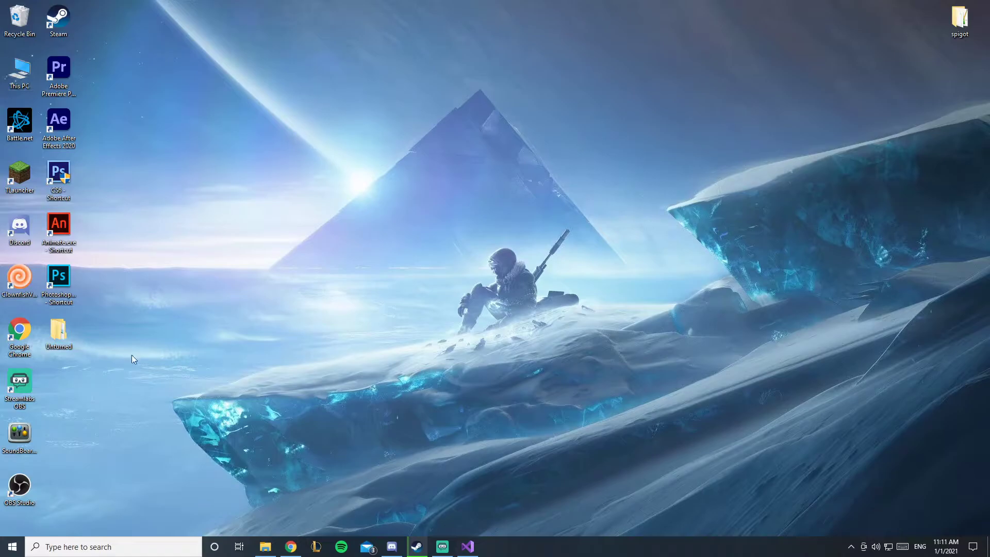
double_click(50, 336)
double_click(143, 118)
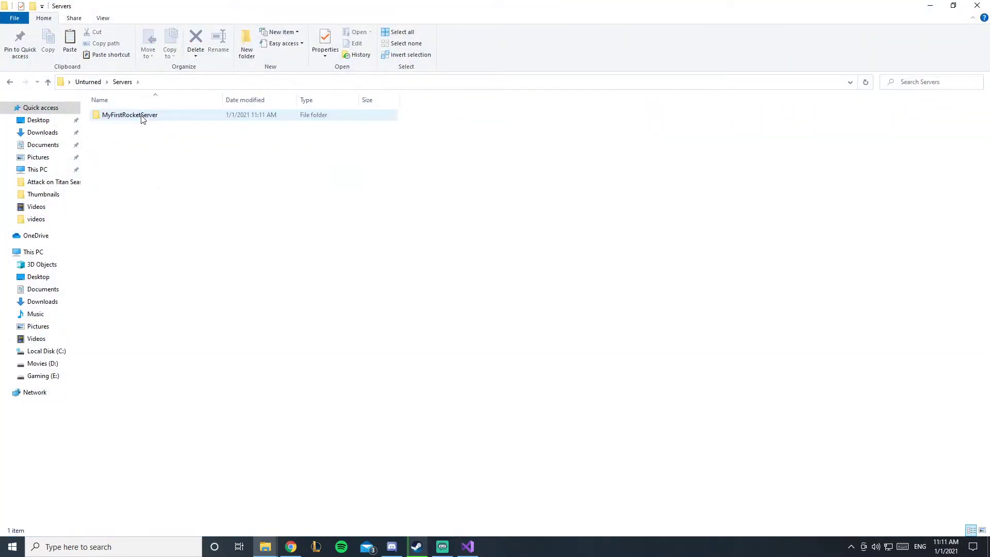
double_click(143, 118)
double_click(142, 117)
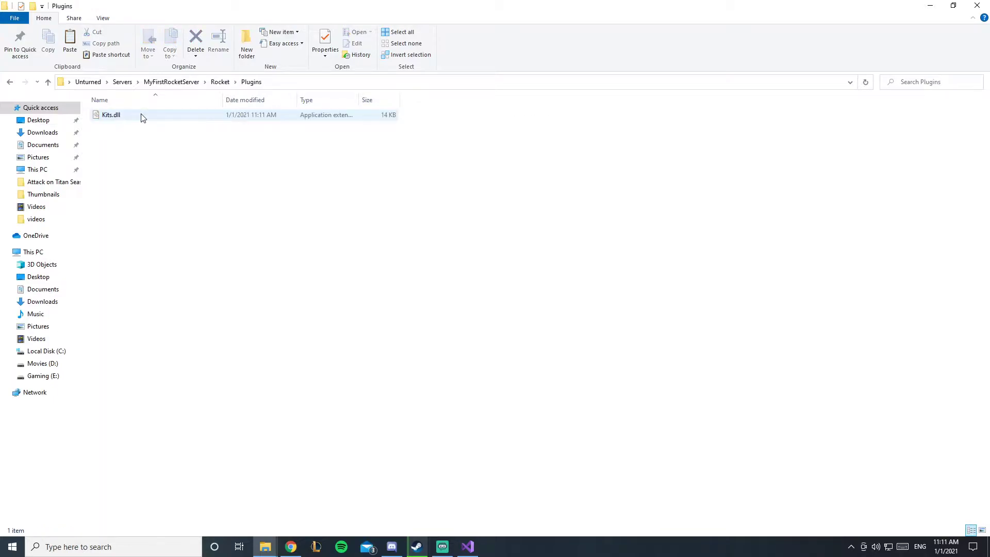
left_click(143, 118)
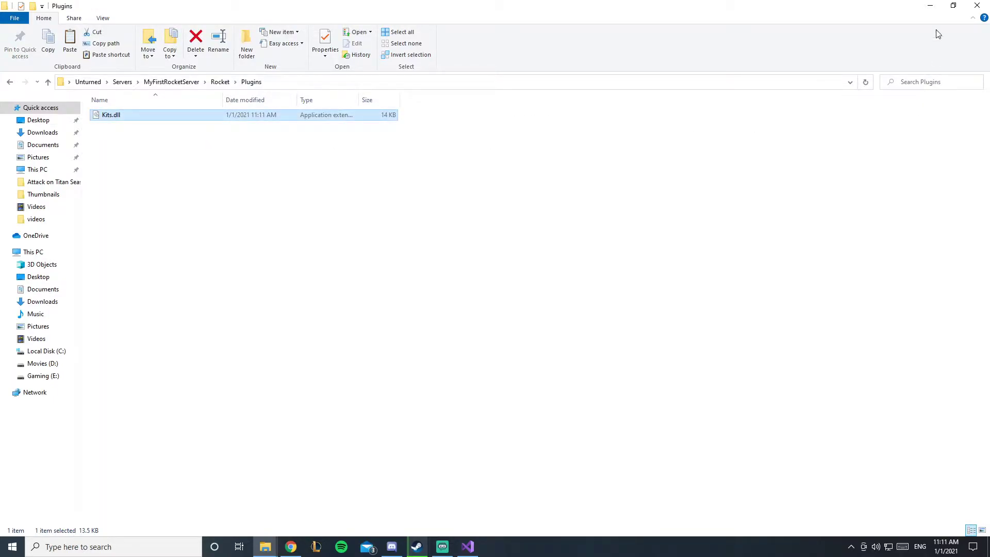
left_click(930, 5)
Browse Unturned Dedicated Server's Local Files from its Steam Properties
left_click(850, 547)
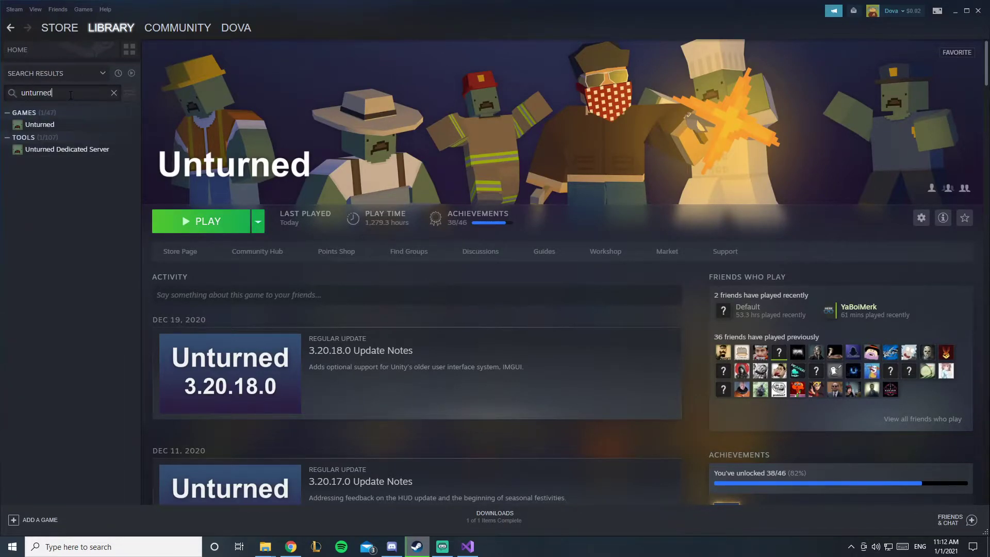
left_click(82, 149)
right_click(84, 149)
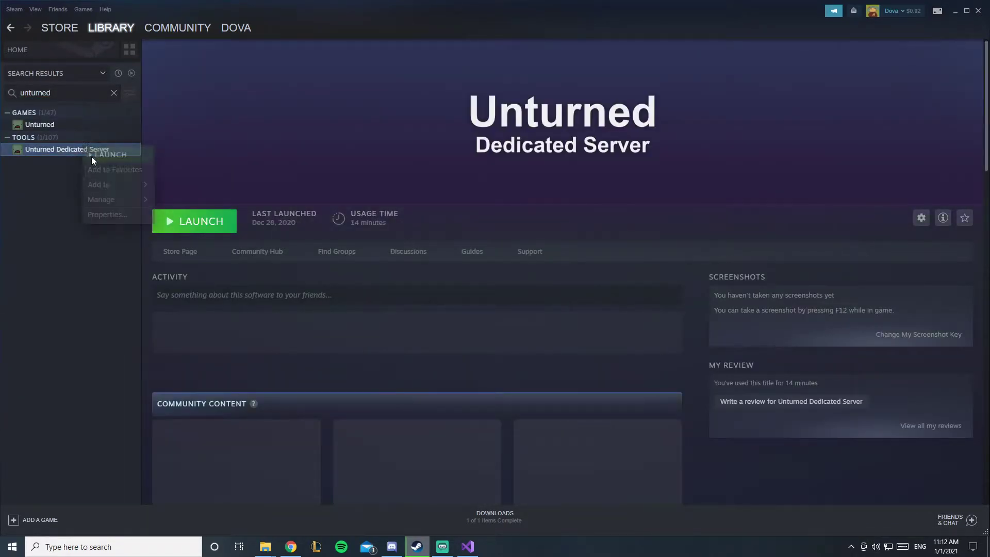
left_click(121, 217)
left_click(313, 200)
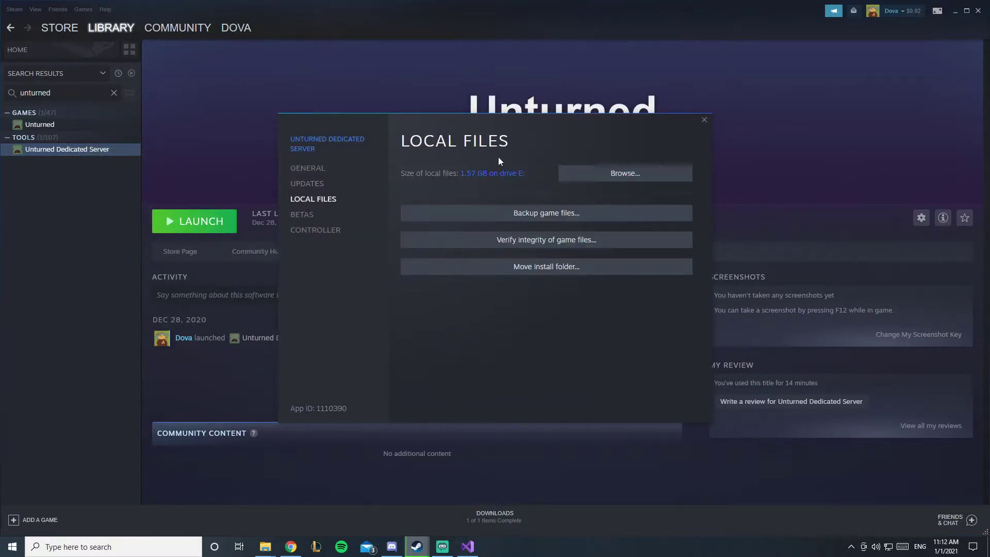
left_click(583, 179)
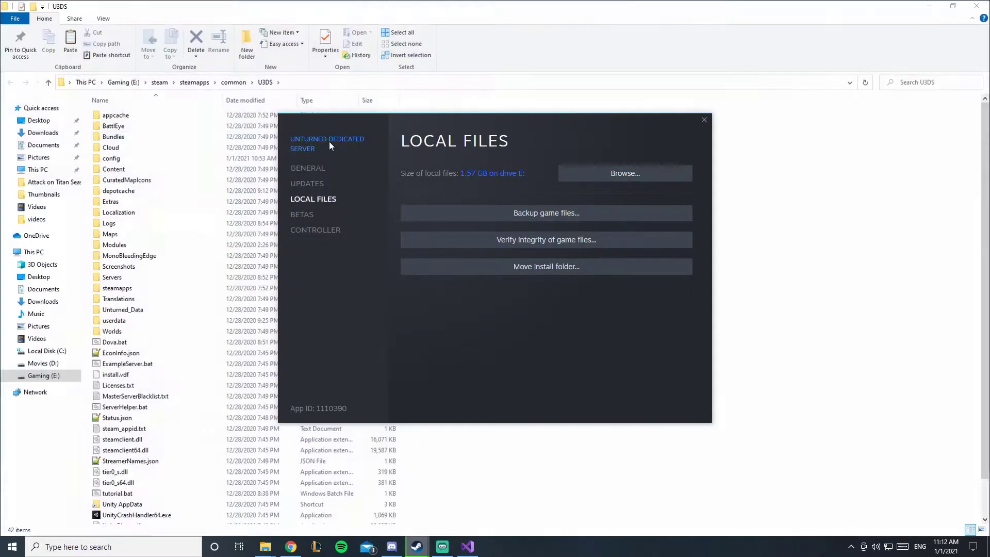
Close Steam Properties and browse to Servers\Dovamero\Rocket\Plugins
left_click(705, 121)
key("alt+Tab")
key("alt+Tab")
key("alt+Tab")
key("alt+Tab")
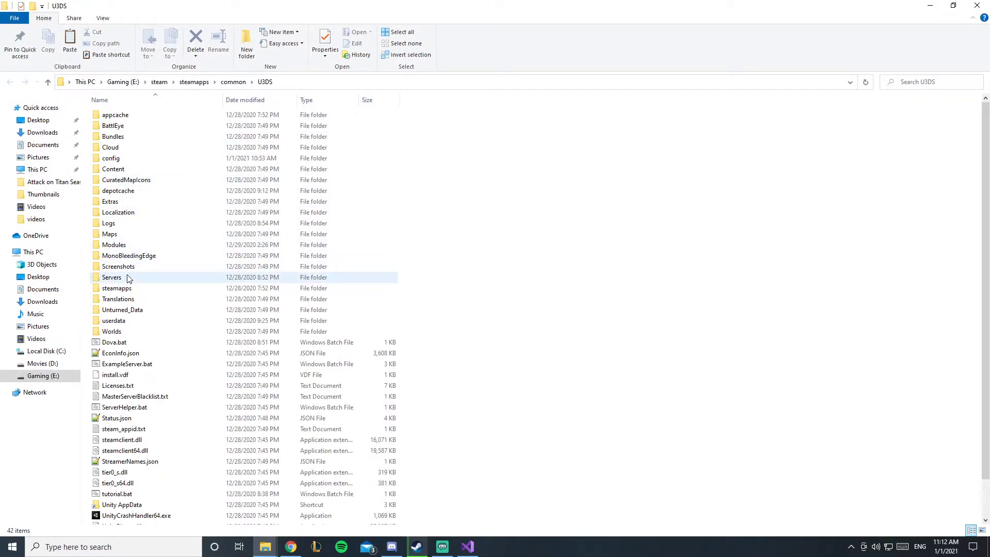
double_click(128, 280)
double_click(129, 131)
double_click(125, 158)
double_click(122, 136)
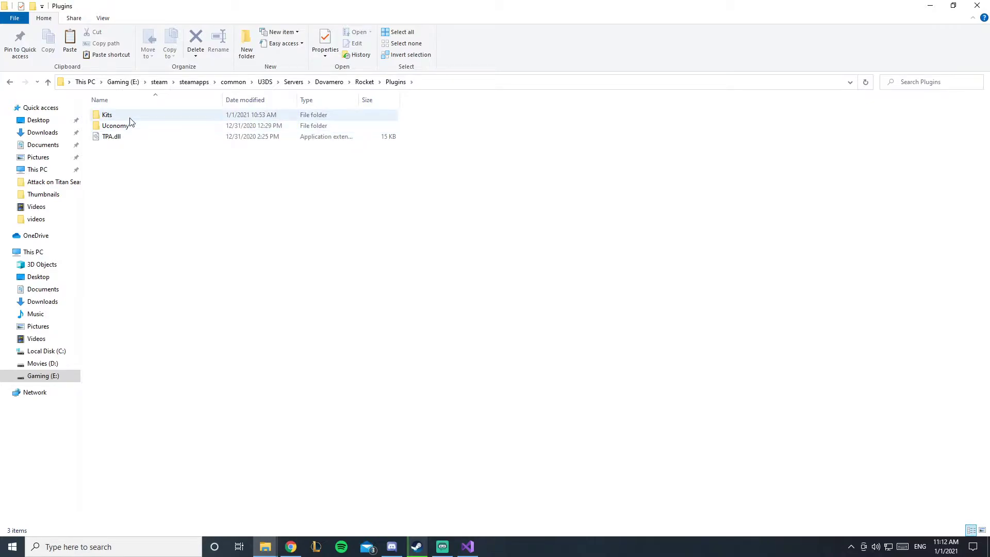
Replace the old Kits folder with the new Kits.dll, then go up to Rocket
key("Delete")
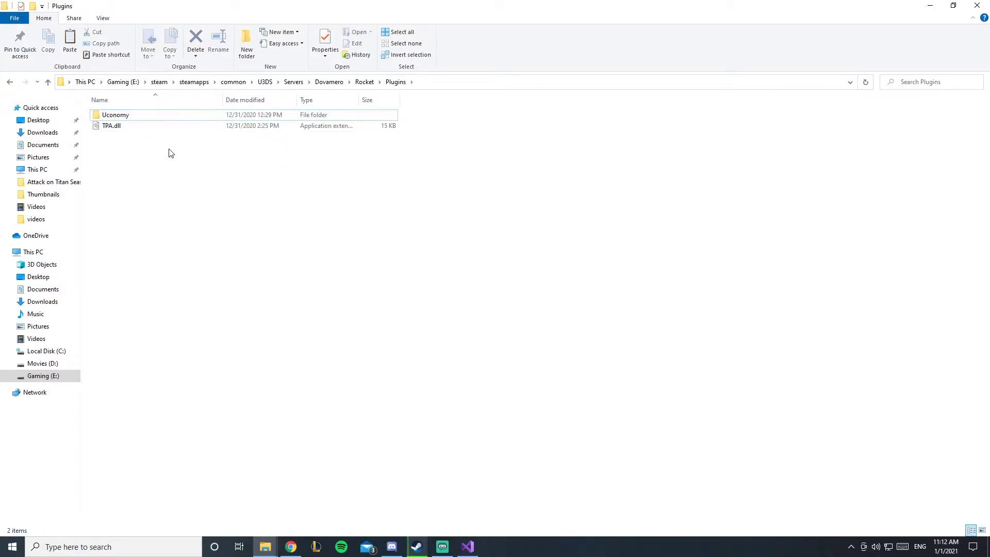
key("ctrl+v")
left_click(164, 190)
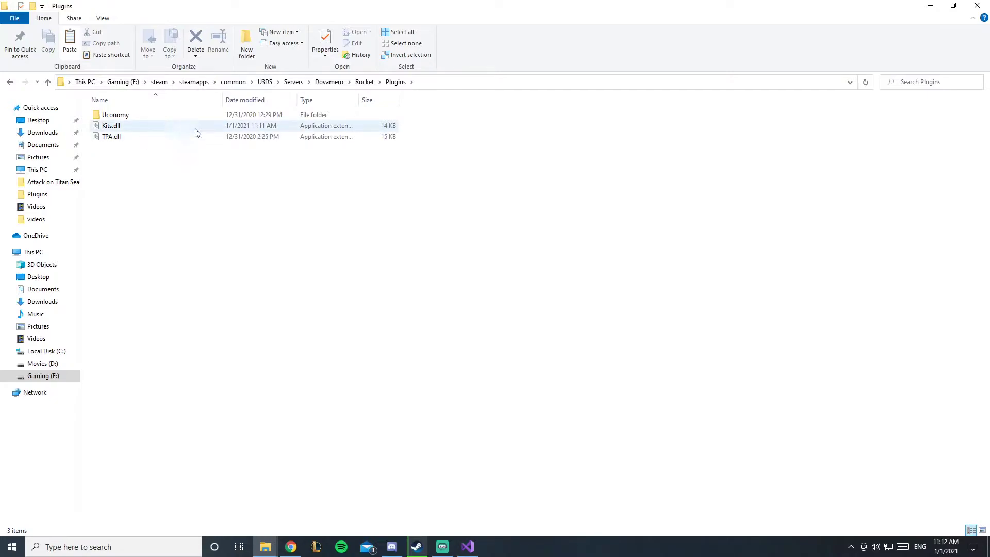
key("alt+Up")
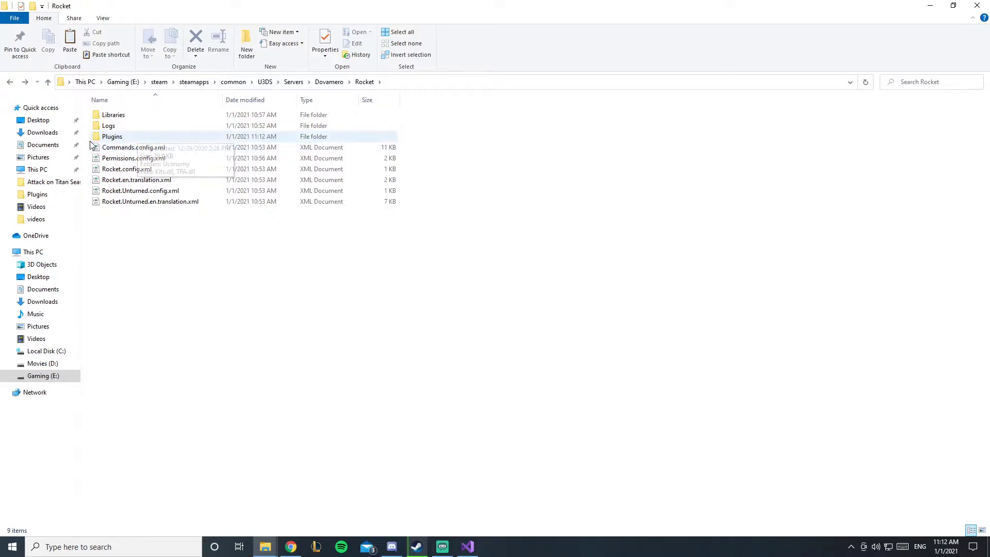
Open Kits-master (3).zip from Downloads in WinRAR and close the trial notice
left_click(63, 134)
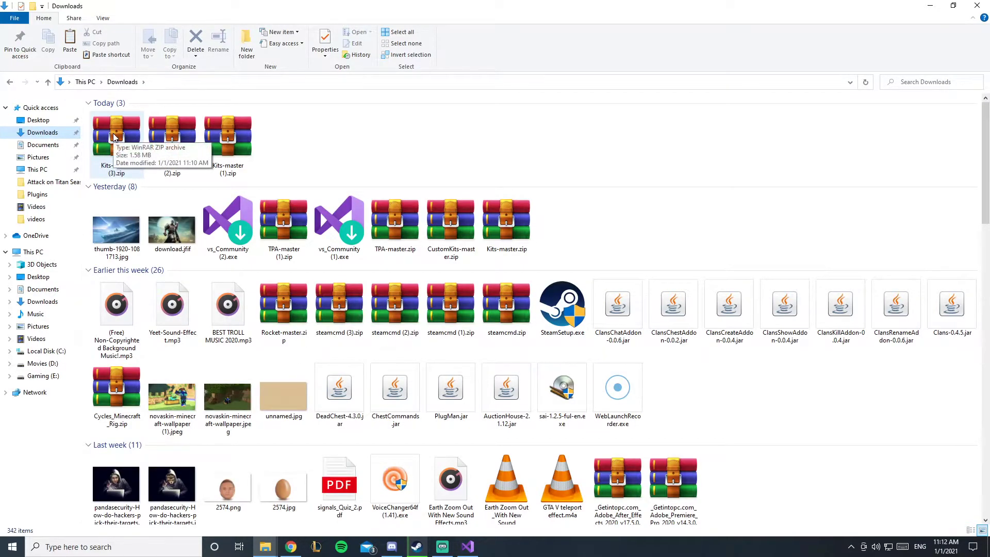
double_click(114, 137)
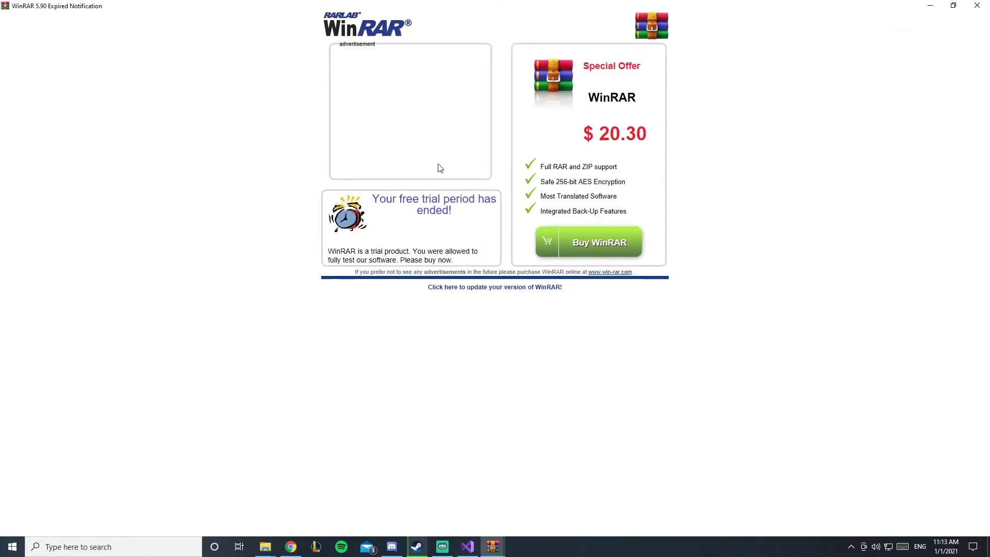
left_click(949, 5)
left_click(665, 102)
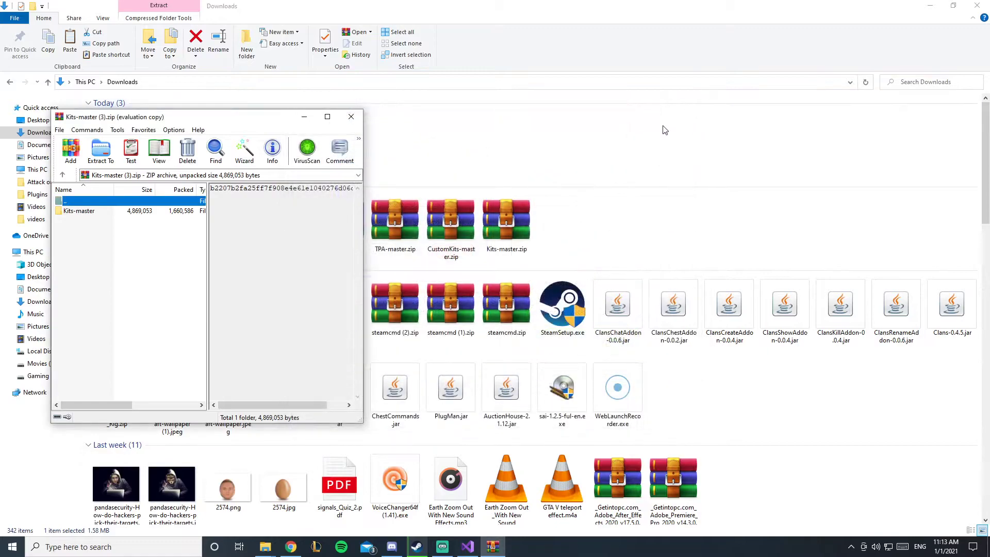
Select all eight DLL files in the archive's Kits-master\lib folder
double_click(102, 215)
double_click(99, 219)
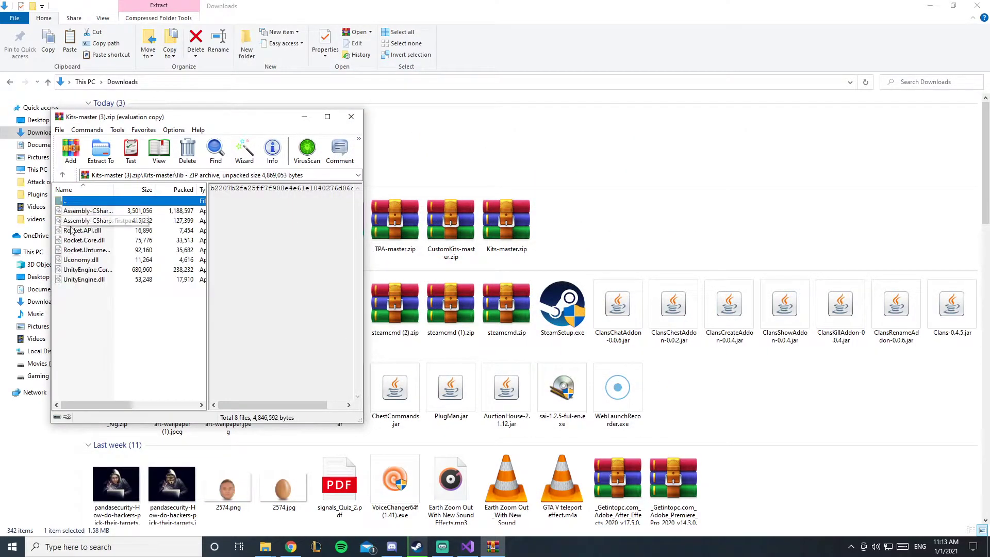
key("BackSpace")
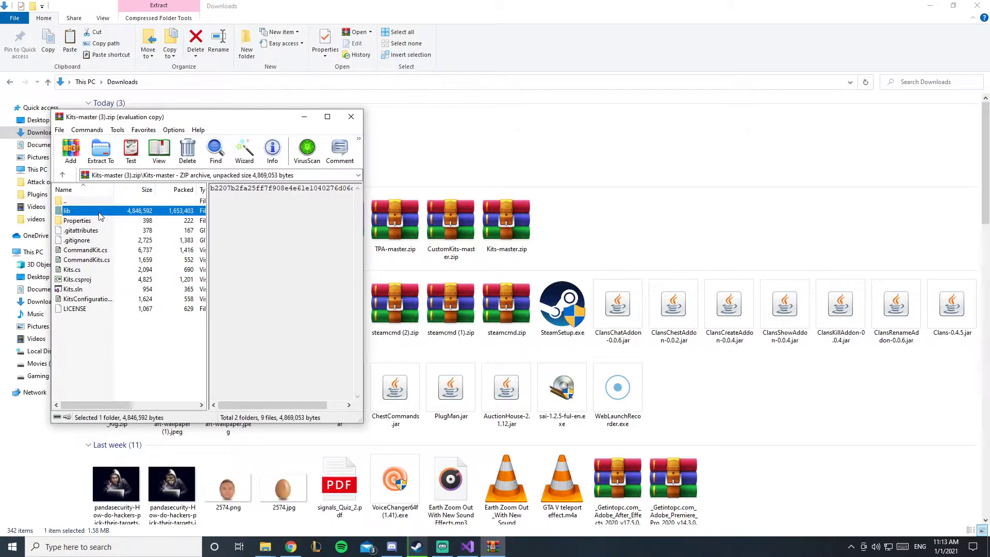
double_click(99, 217)
left_click_drag(116, 308, 83, 215)
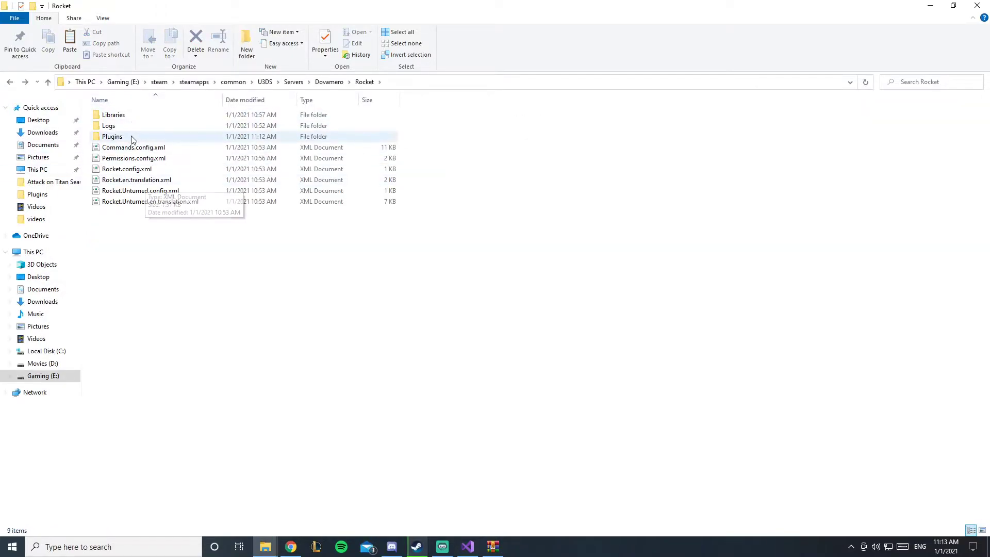
Put the eight DLLs into Dovamero's Rocket\Libraries, then return to Servers
mouse_move(394, 158)
left_mouse_down()
mouse_move(128, 127)
mouse_move(126, 117)
left_mouse_up()
double_click(127, 116)
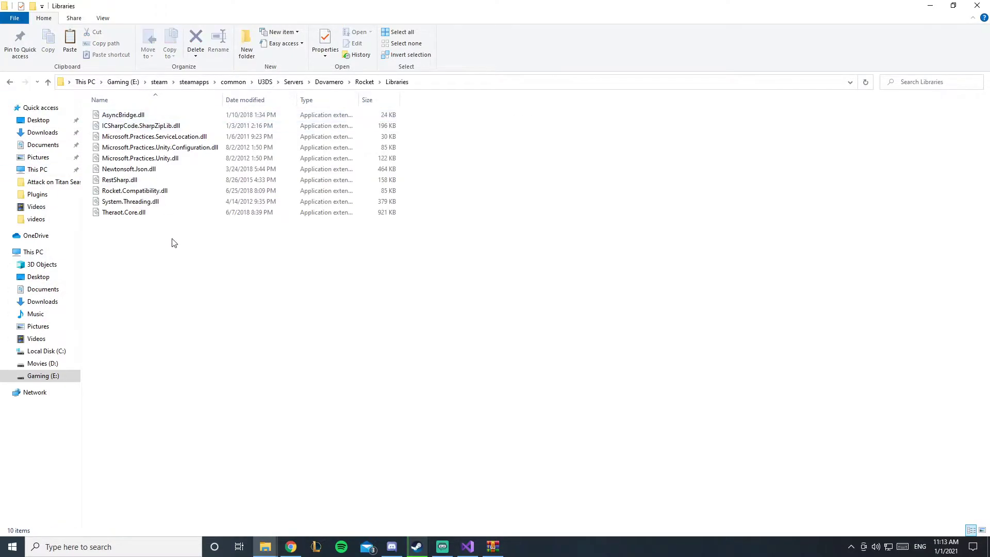
key("ctrl+v")
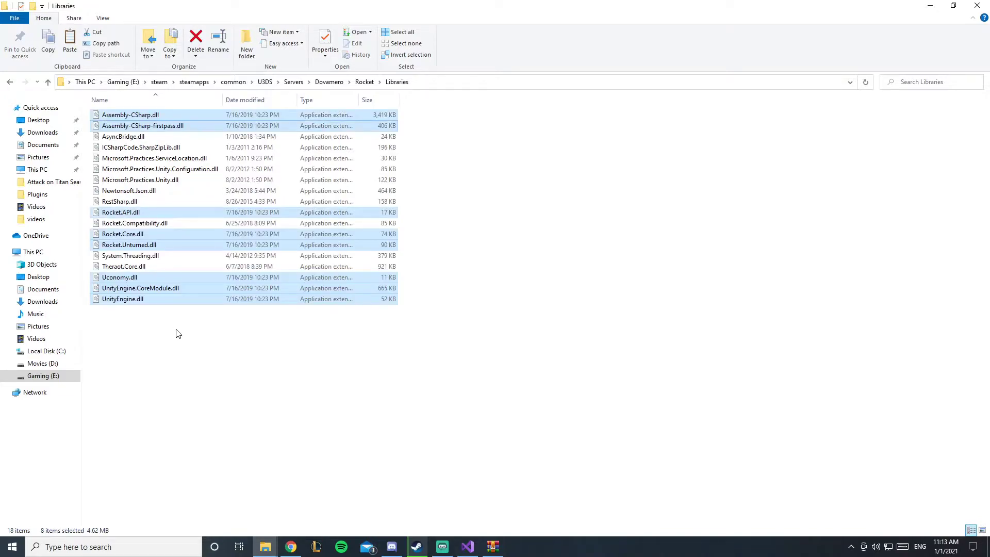
left_click(175, 334)
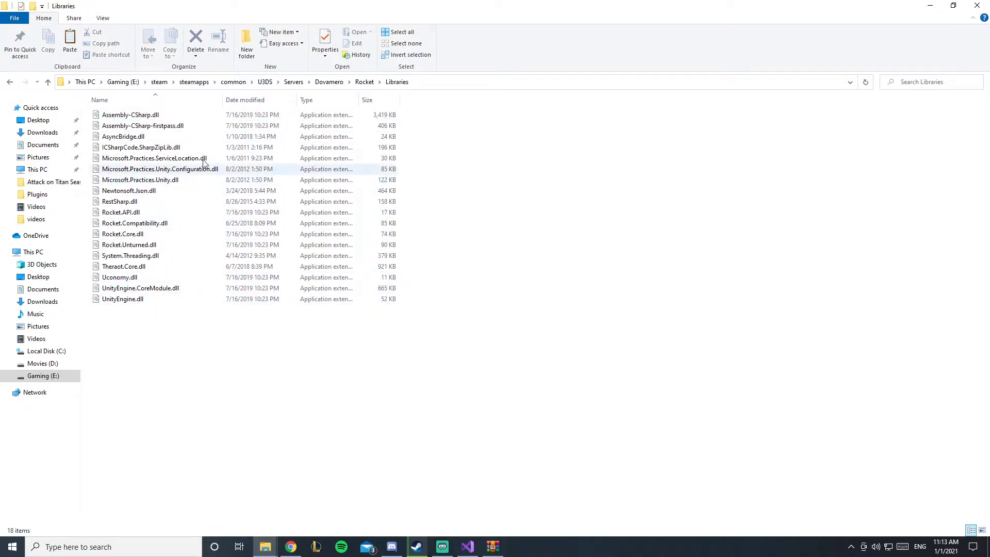
mouse_move(141, 148)
key("BackSpace")
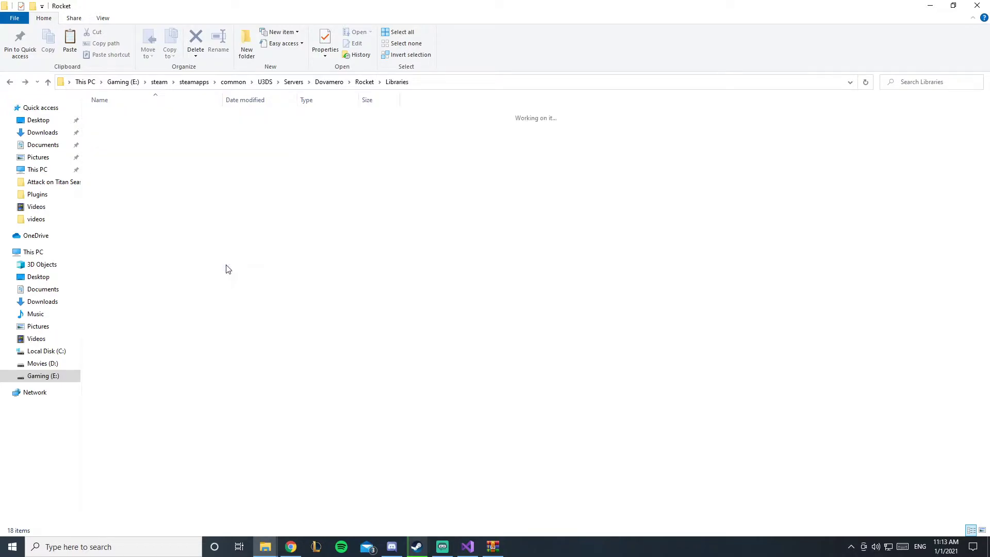
key("BackSpace")
left_click(294, 82)
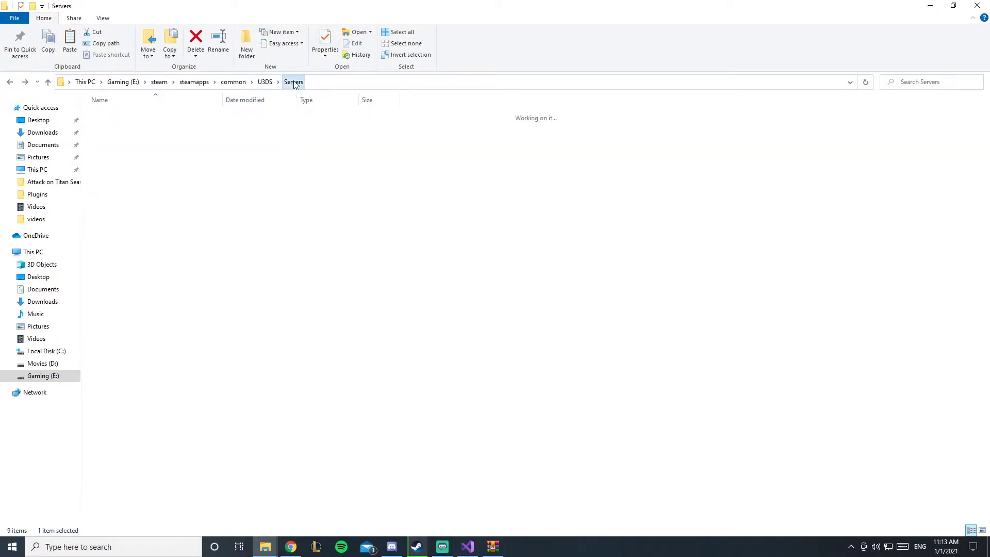
Browse U3DS\Servers\Dovamero\Rocket\Plugins\Kits and select Kits.configuration.xml
left_click(236, 83)
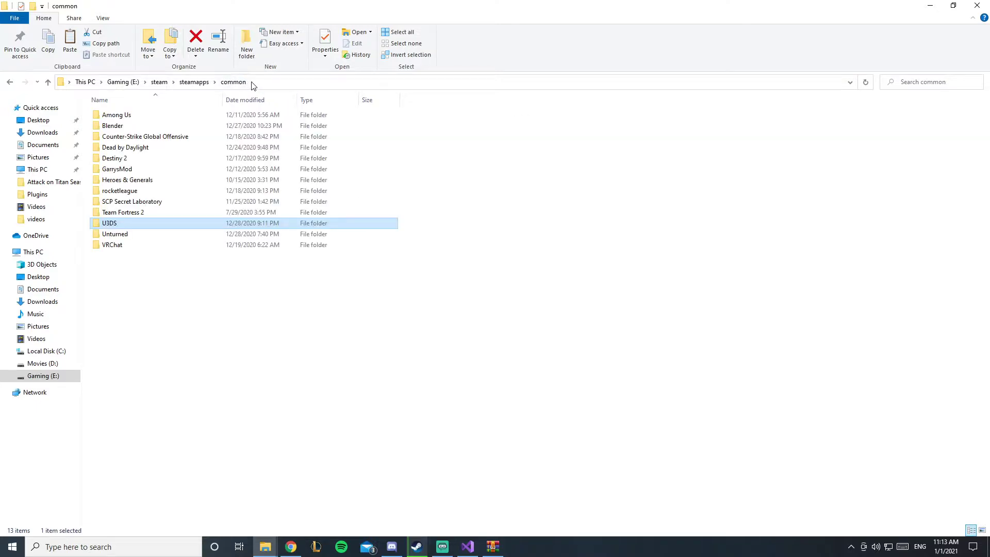
double_click(136, 223)
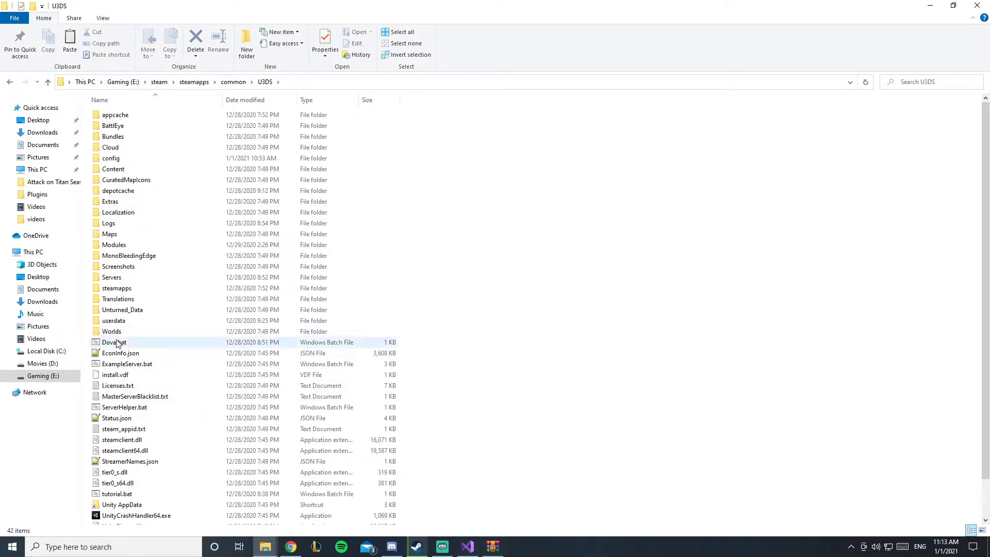
left_click(116, 344)
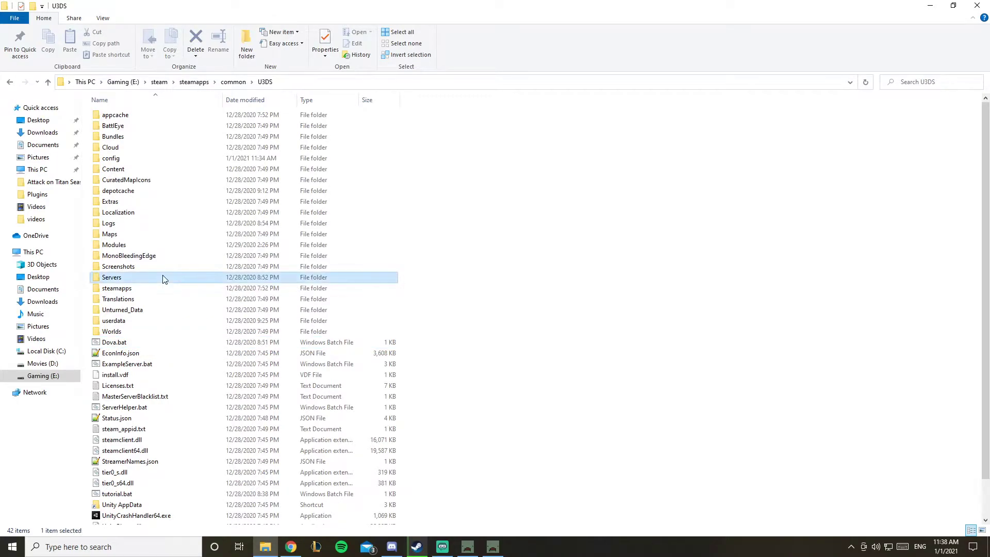
double_click(163, 278)
double_click(128, 124)
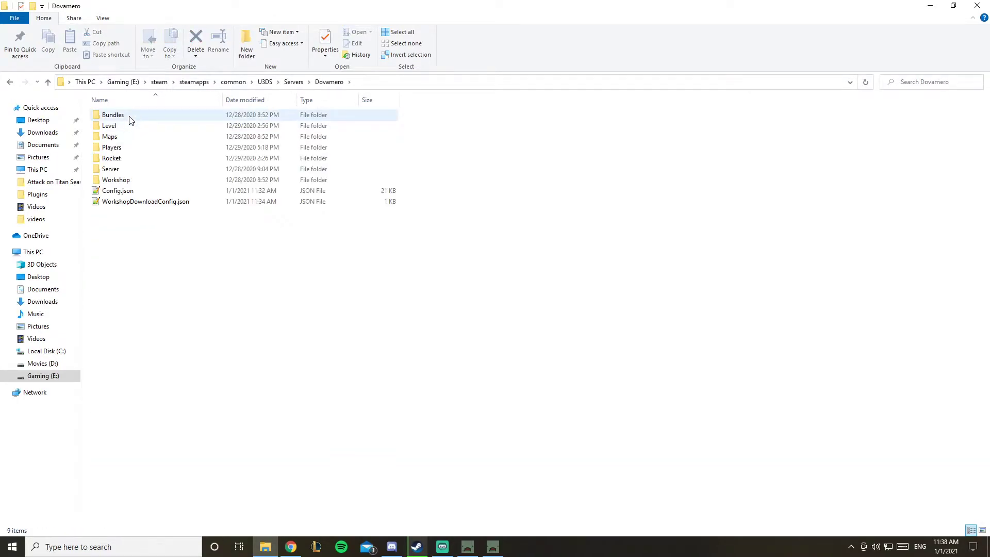
double_click(111, 158)
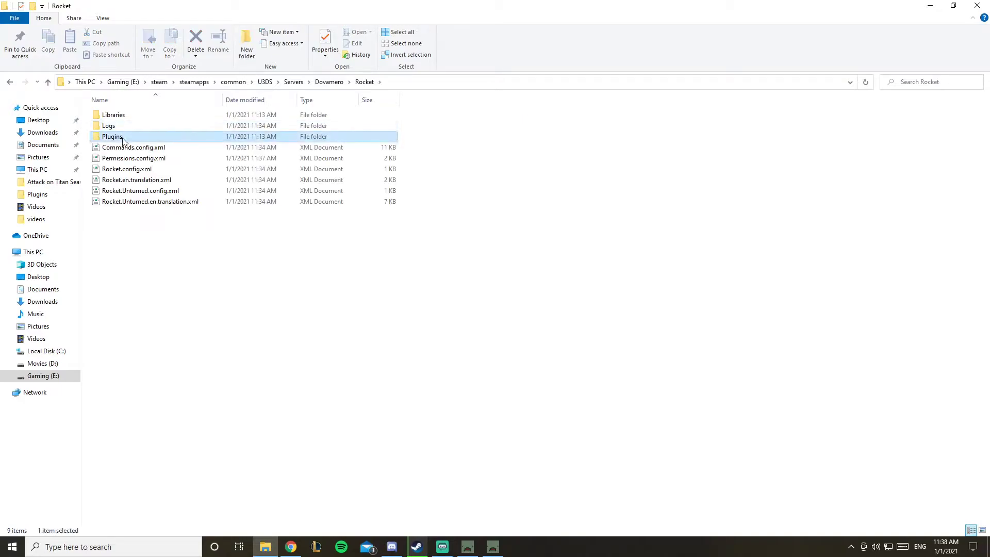
double_click(124, 137)
left_click(138, 116)
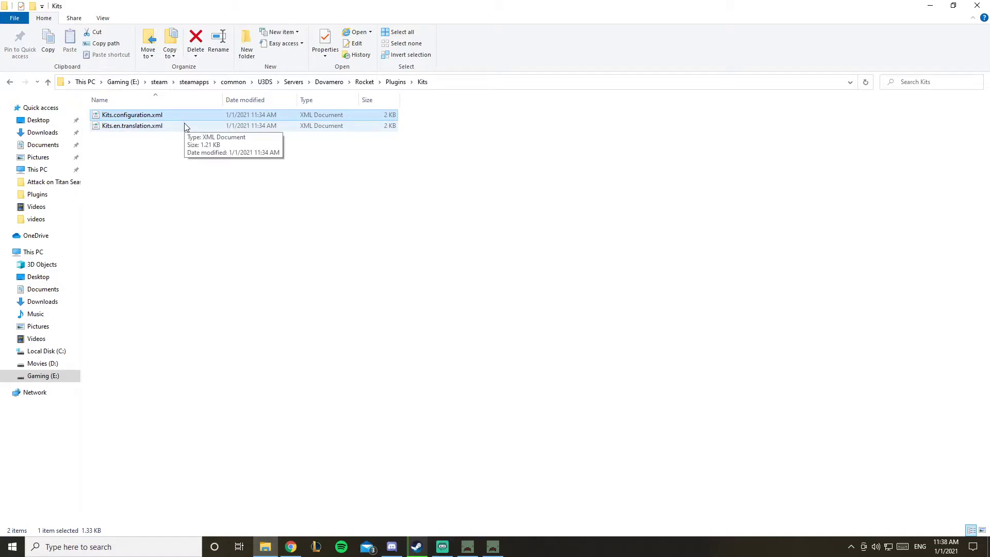
Open Kits.configuration.xml in Notepad++ and look over the kit item lines
right_click(200, 114)
left_click(259, 155)
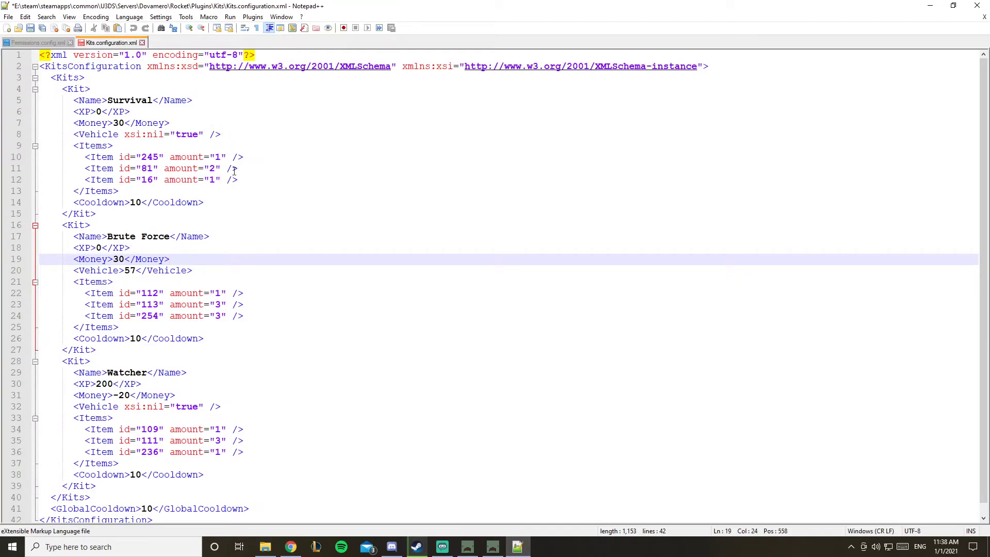
left_click(262, 168)
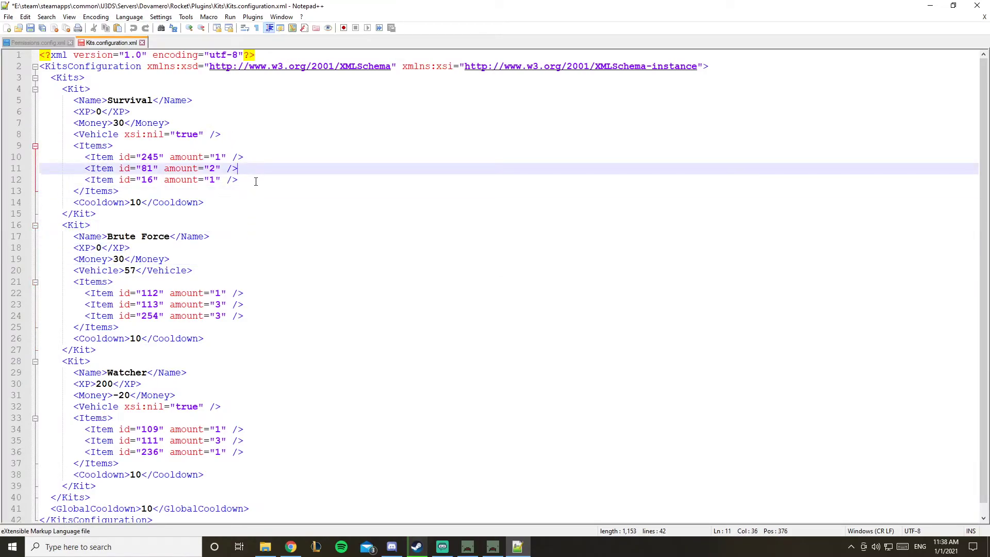
left_click(256, 181)
scroll(223, 236, "down", 1)
scroll(212, 239, "up", 1)
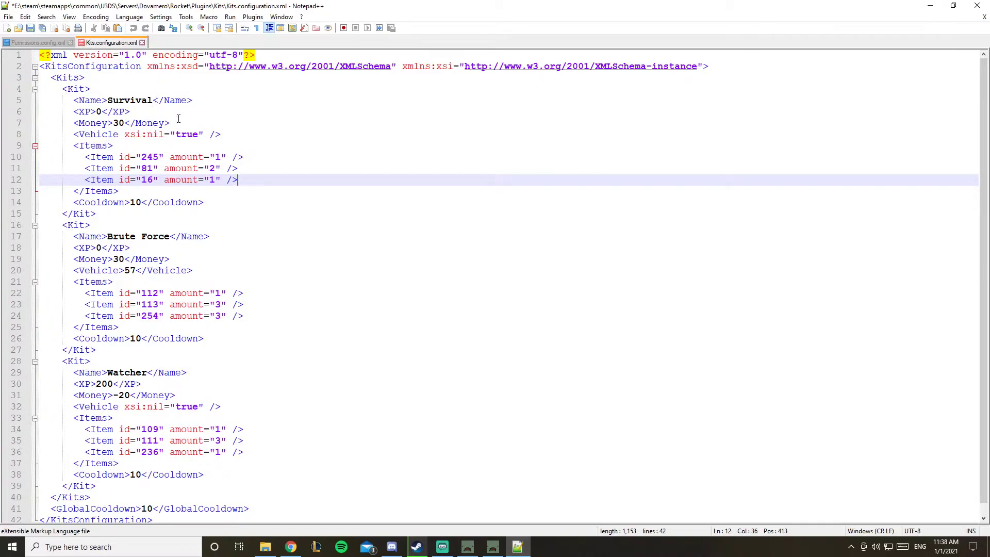
Briefly change the Survival kit's XP value, then restore it to 0
left_click(125, 100)
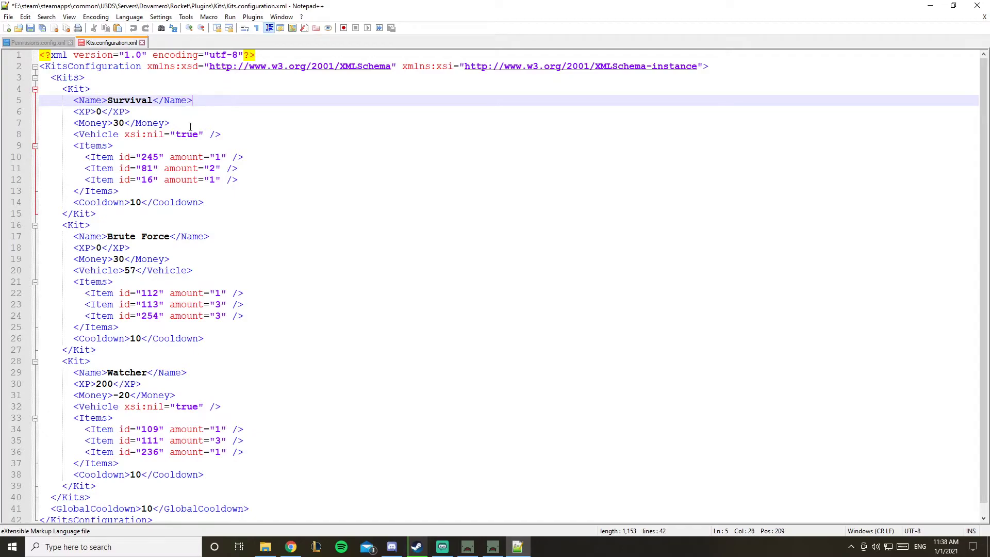
left_click_drag(97, 112, 74, 113)
left_click(102, 112)
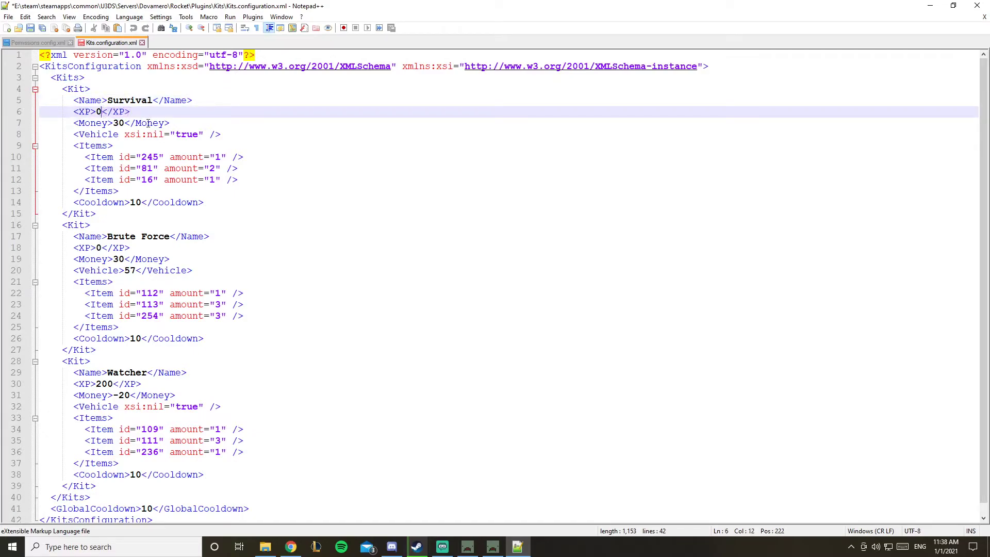
key("BackSpace")
type("30")
type("0")
key("BackSpace")
key("BackSpace")
key("BackSpace")
type("0")
Review the Money and Vehicle lines of the Survival and Brute Force kits
left_click_drag(169, 123, 91, 124)
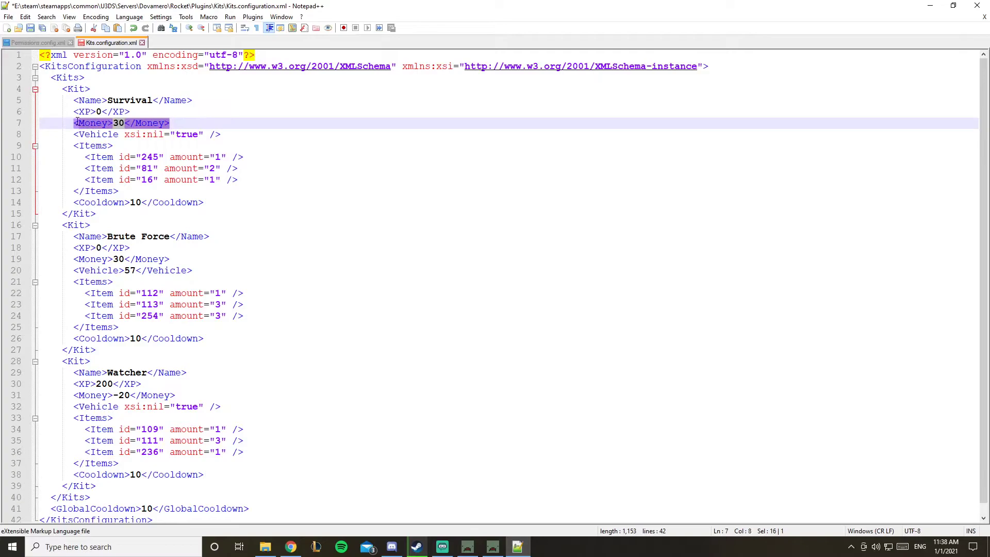
left_click(139, 133)
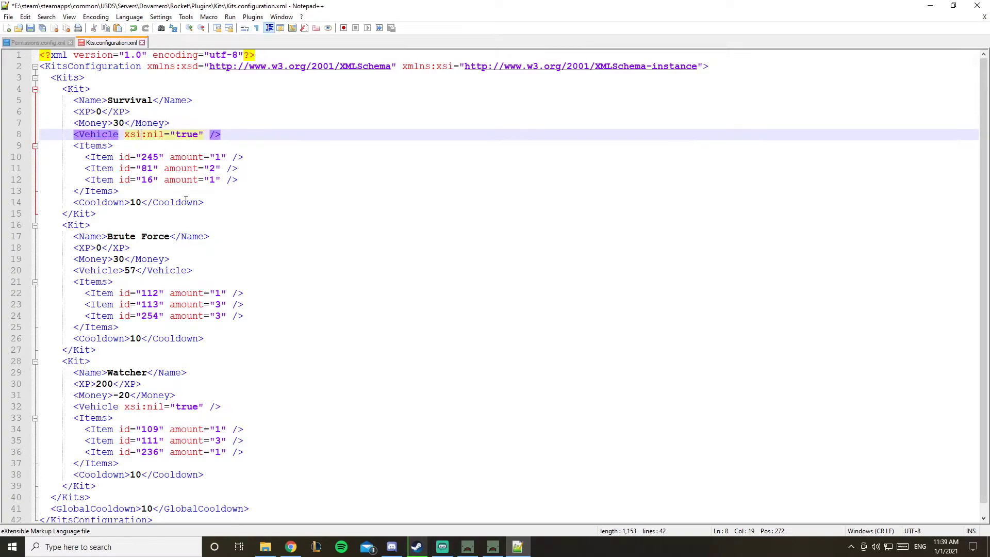
left_click_drag(171, 259, 74, 259)
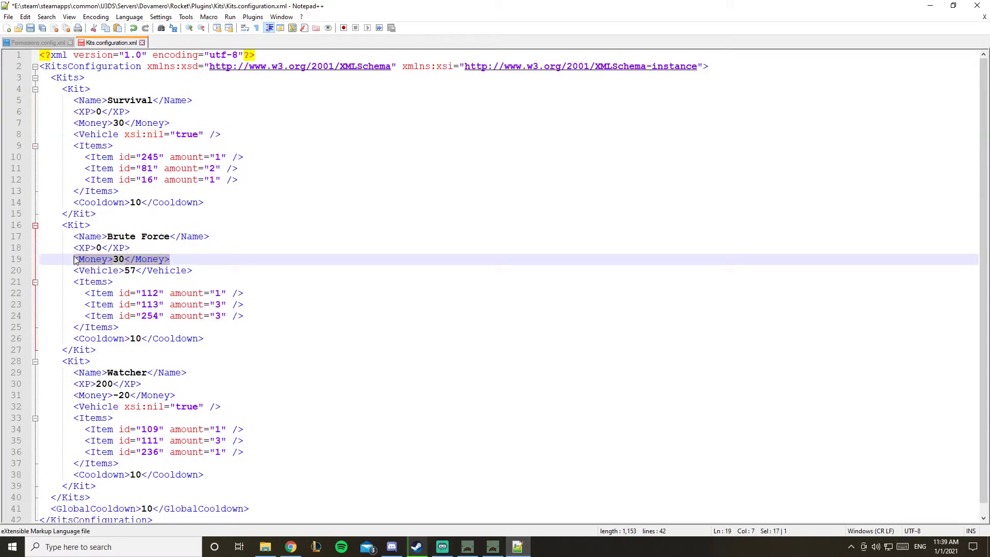
left_click(168, 124)
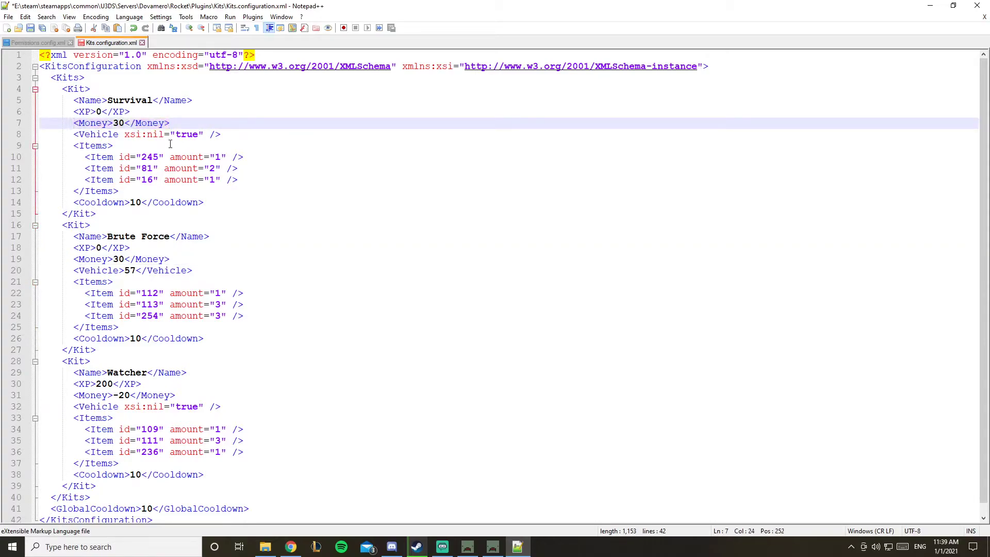
left_click(122, 124)
Review the Survival kit's money value 30, Vehicle entry and Items list
double_click(121, 123)
type("0")
type("3")
key("Down")
key("End")
key("Left")
key("Left")
key("Left")
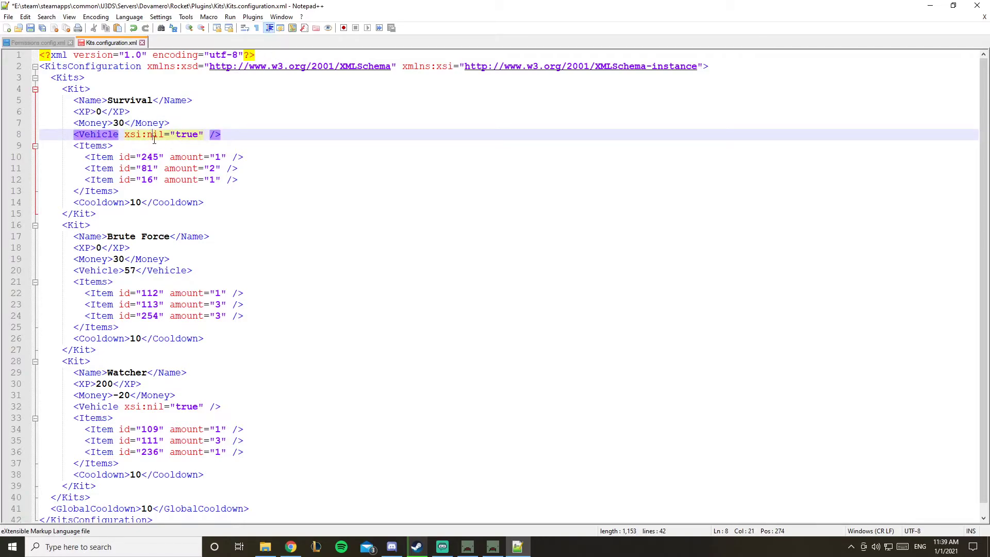
left_click(180, 144)
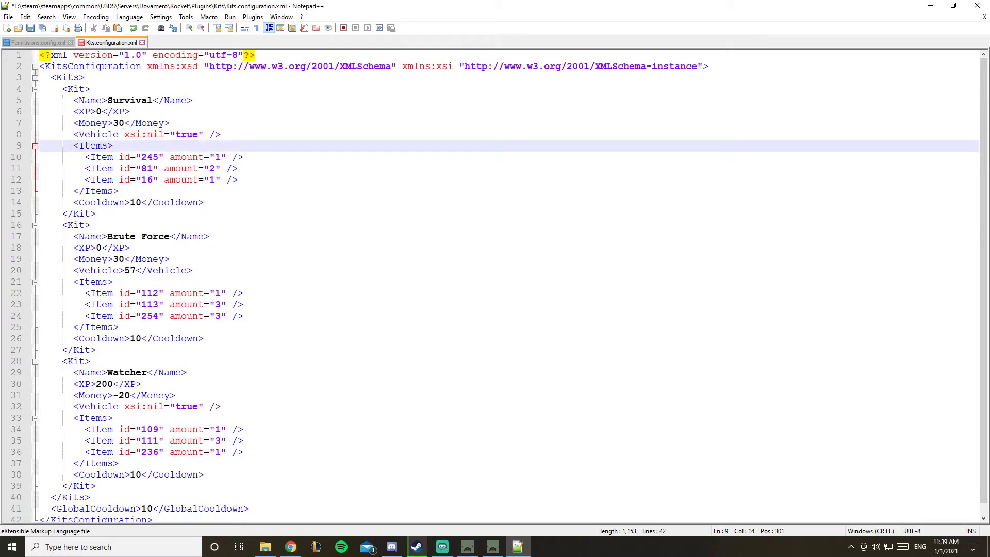
left_click(224, 134)
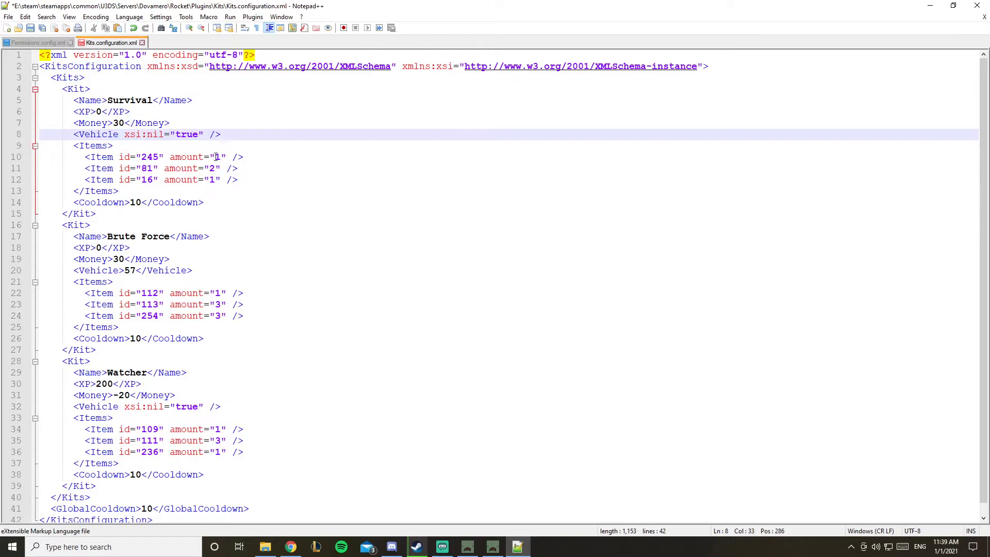
Copy the first Survival item line, id 245, after checking all three items
left_click(97, 156)
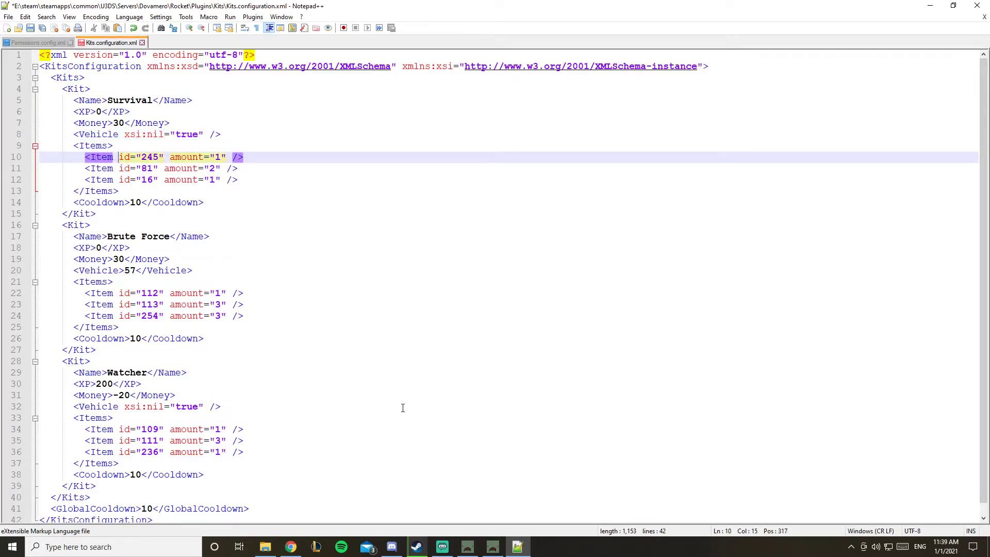
left_click(270, 168)
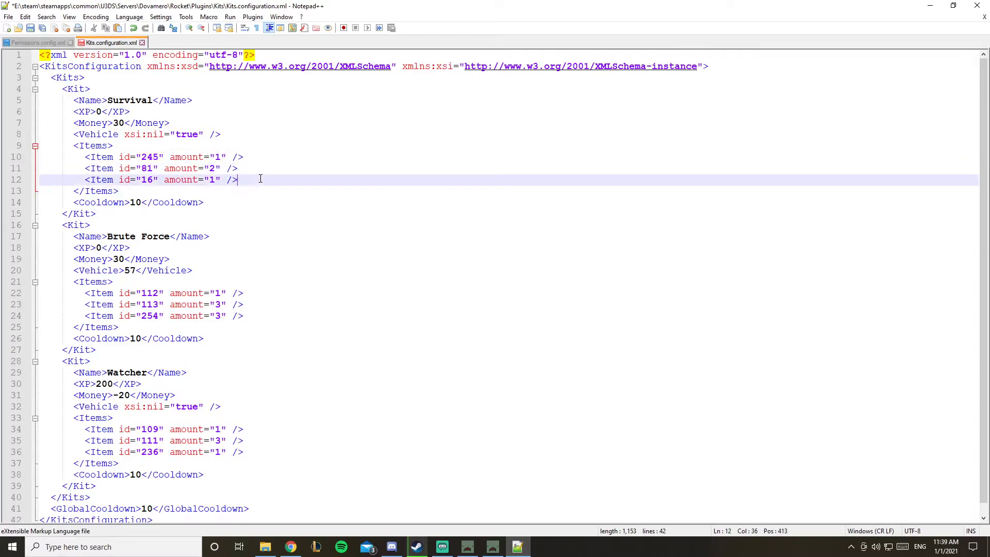
left_click(100, 157)
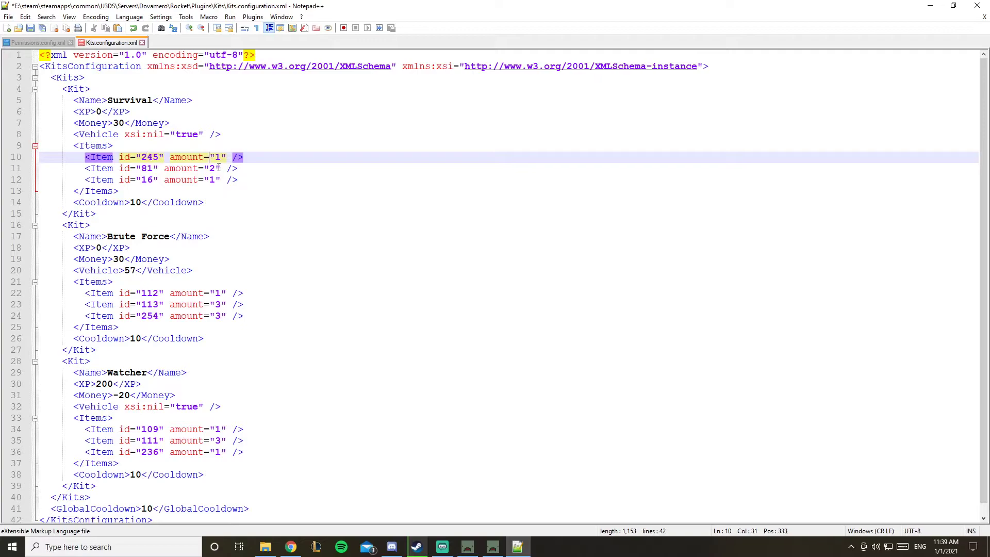
left_click(252, 167)
left_click(250, 179)
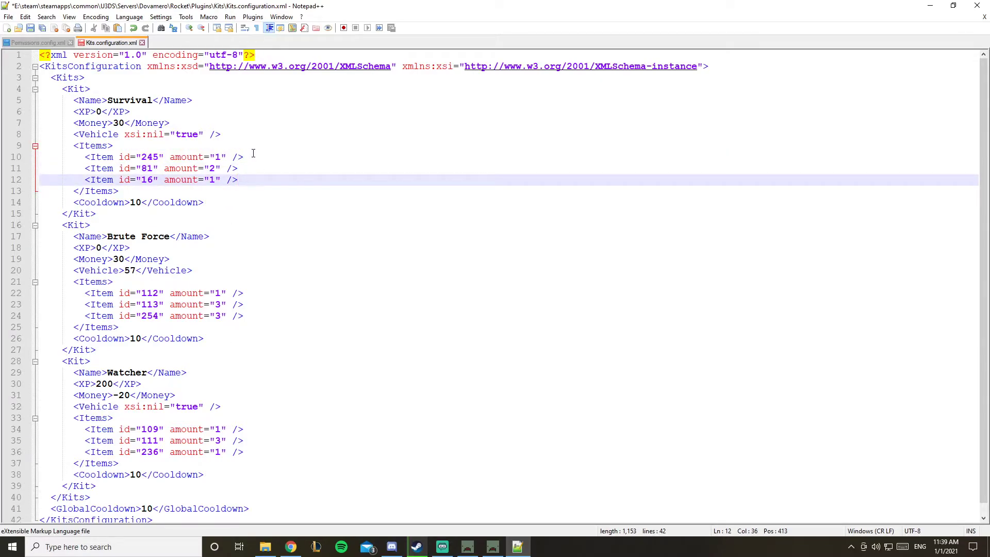
left_click_drag(245, 157, 85, 157)
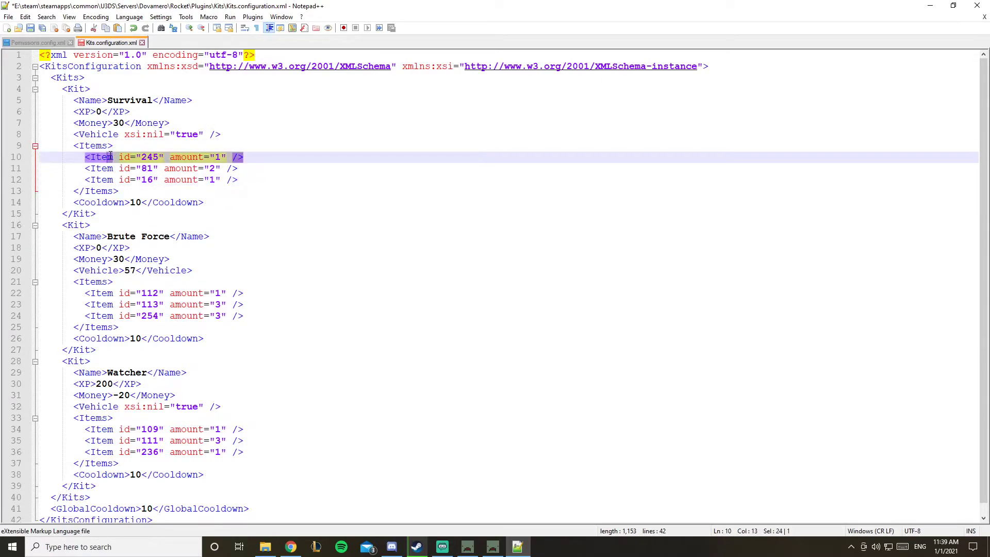
left_click(248, 180)
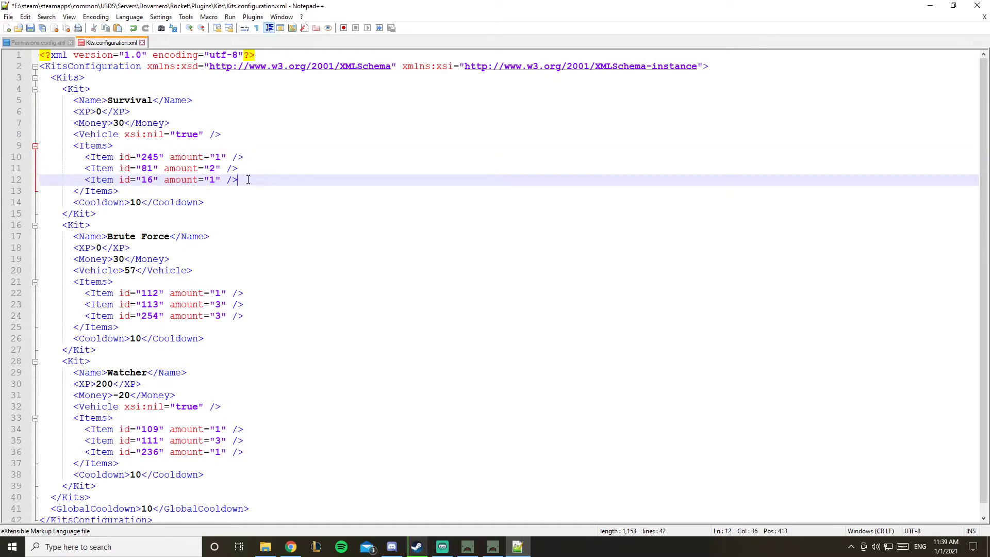
Add a fourth Survival item on line 13, changing its id from 245 to 253
key("Return")
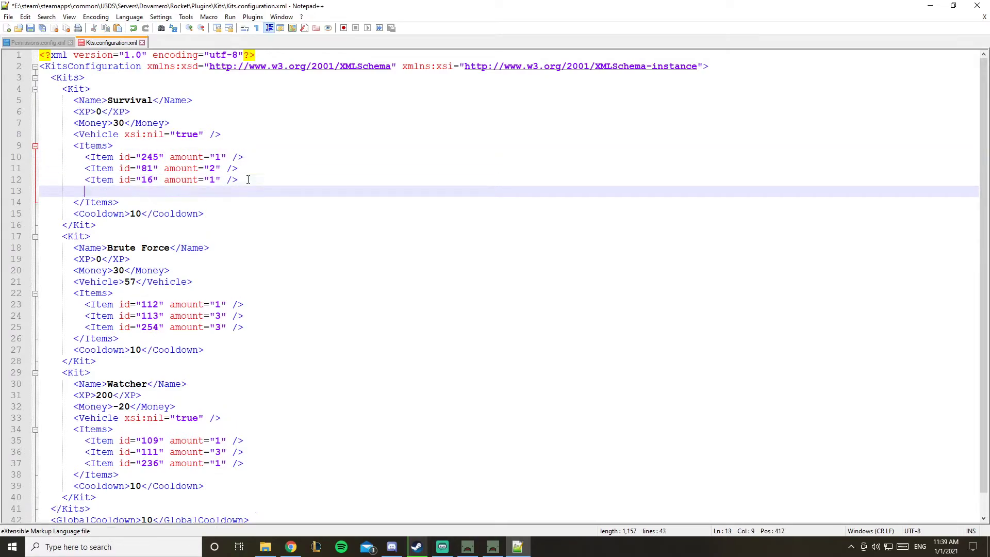
type("<Item id=\"245\" amount=\"1\" />")
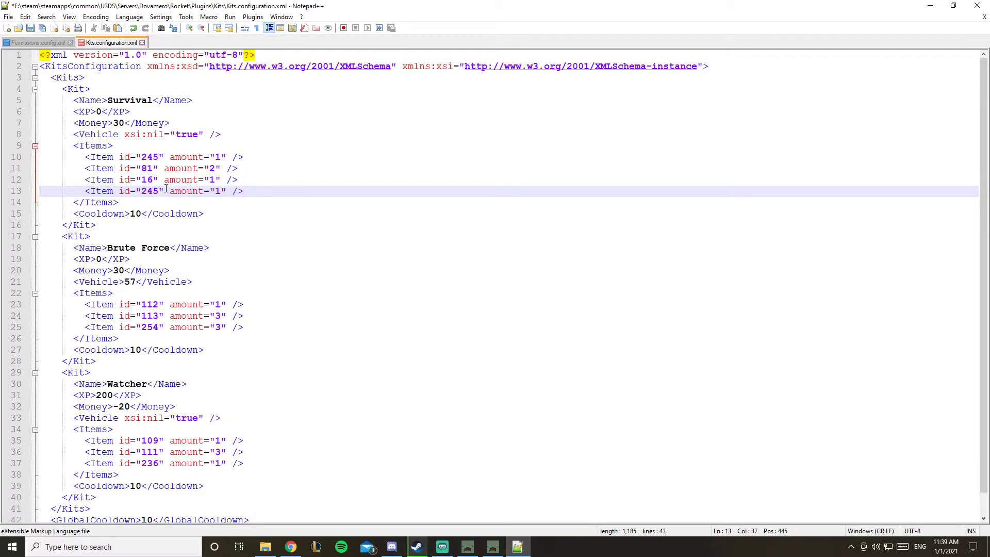
double_click(151, 191)
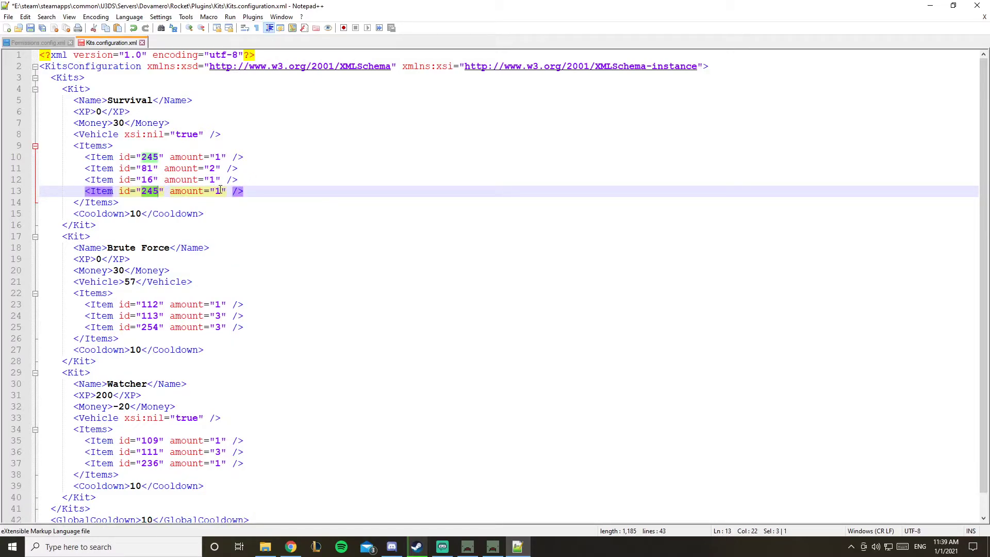
left_click(290, 547)
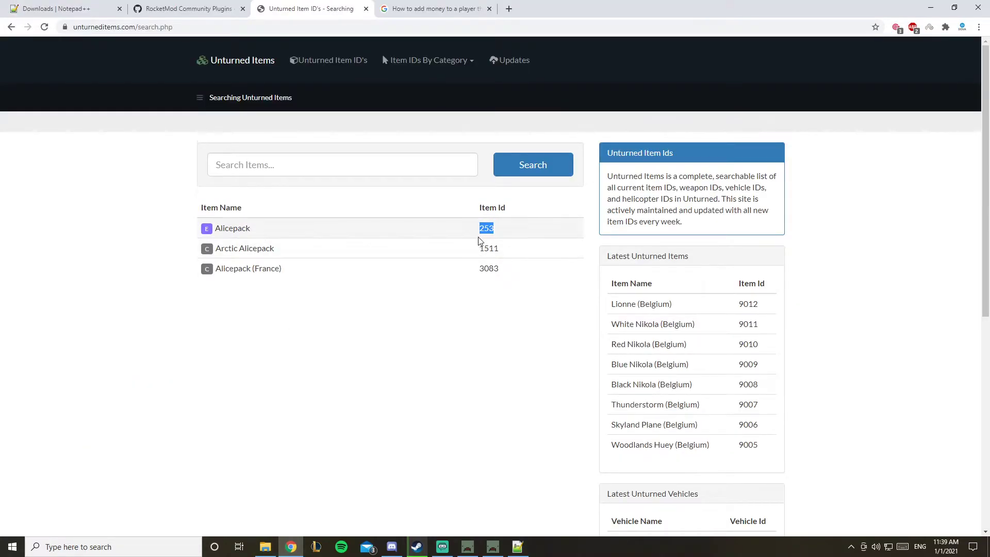
key("alt+Tab")
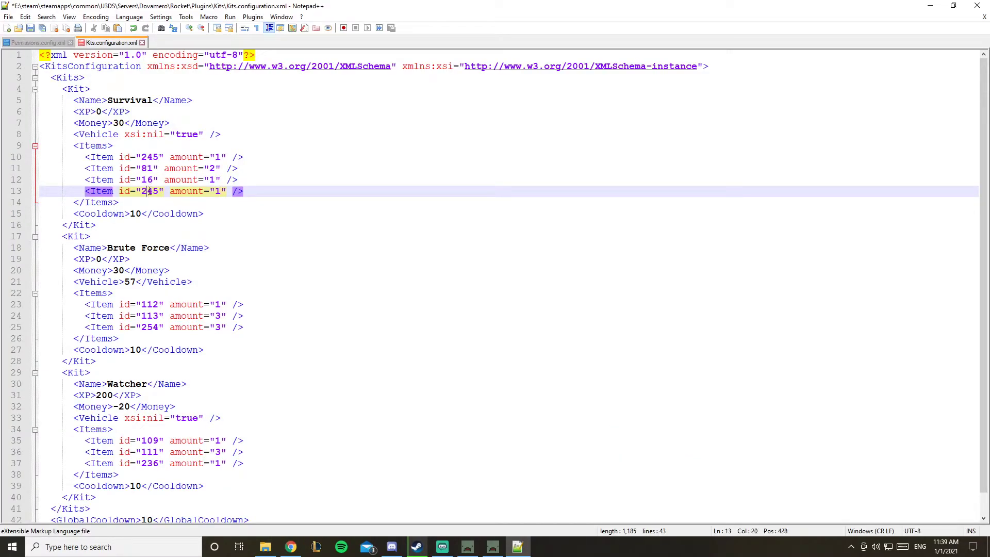
double_click(149, 191)
type("253")
double_click(136, 215)
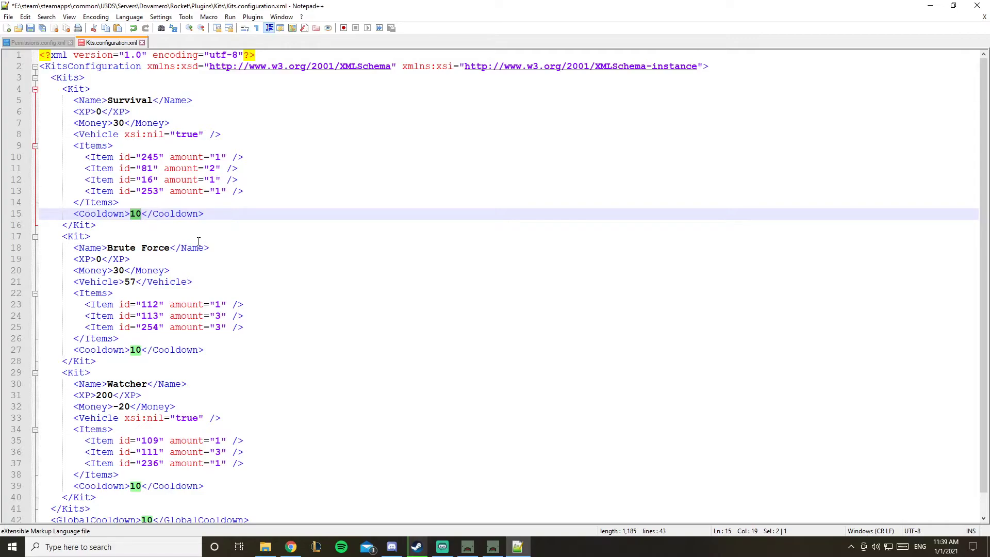
type("300")
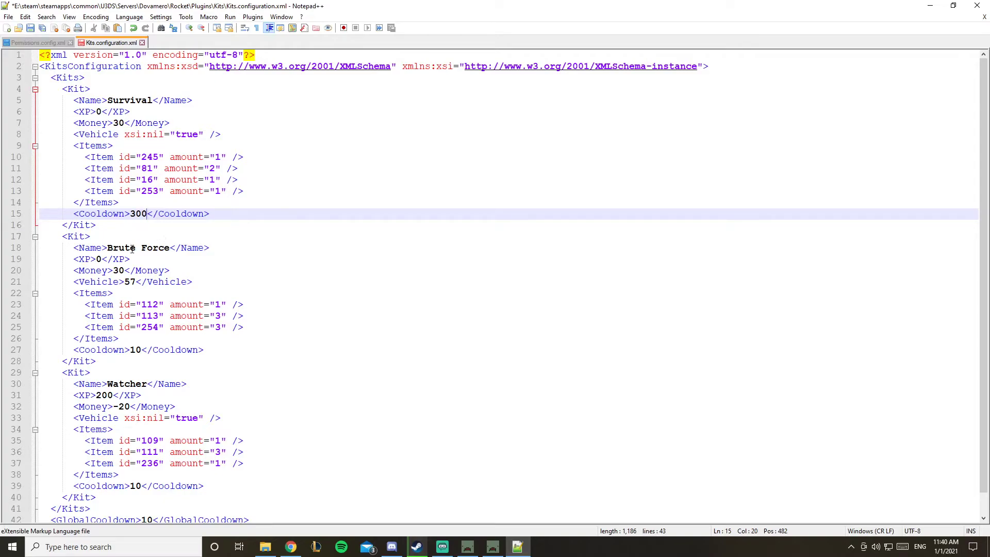
Set Survival cooldown to 300; review Brute Force's vehicle 57 and the Survival block
left_click(158, 258)
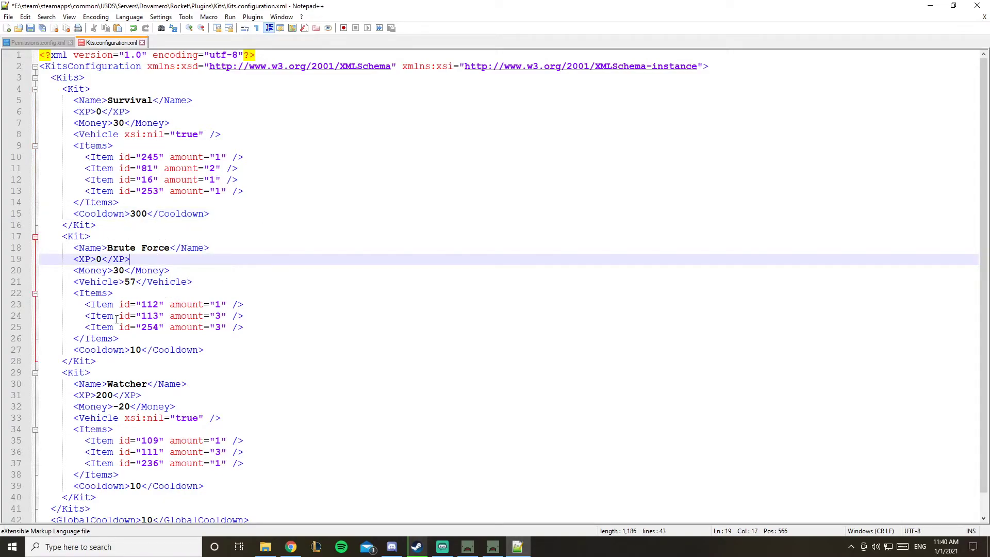
left_click(133, 282)
left_click(138, 283)
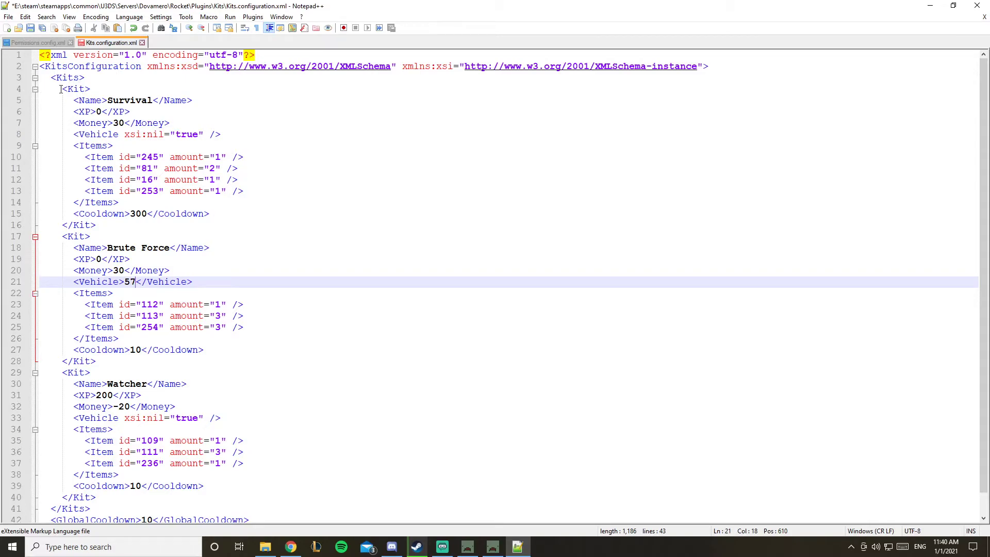
left_click(63, 90)
left_click(57, 225)
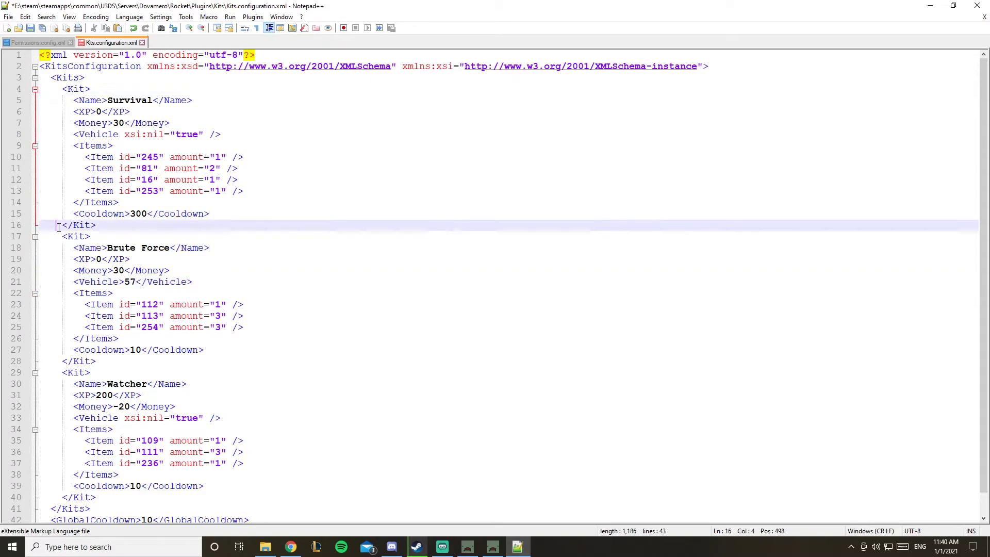
left_click(52, 78)
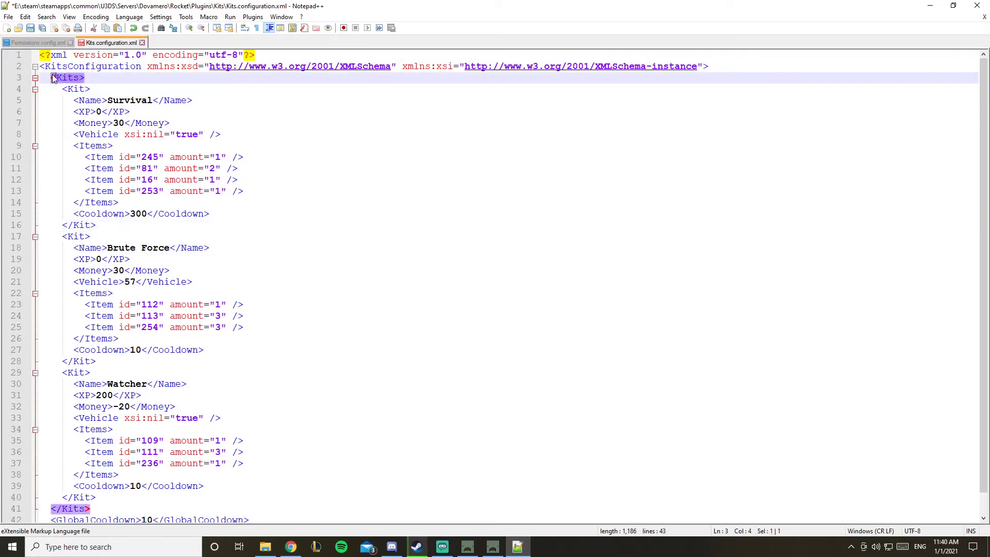
Copy the Survival kit block and paste it after the Watcher kit
left_click(54, 97)
left_click_drag(63, 89, 96, 225)
key("ctrl+c")
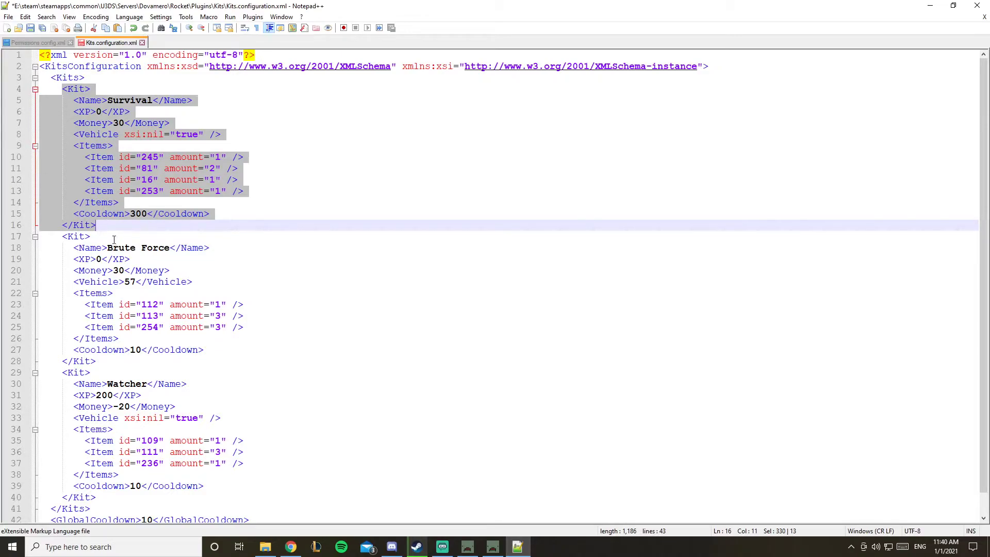
scroll(103, 398, "down", 1)
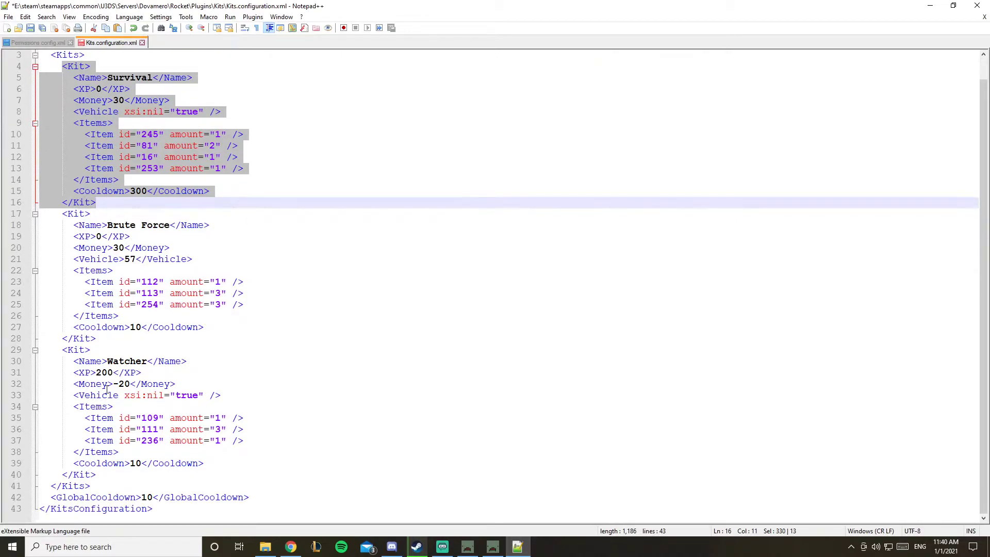
left_click(93, 472)
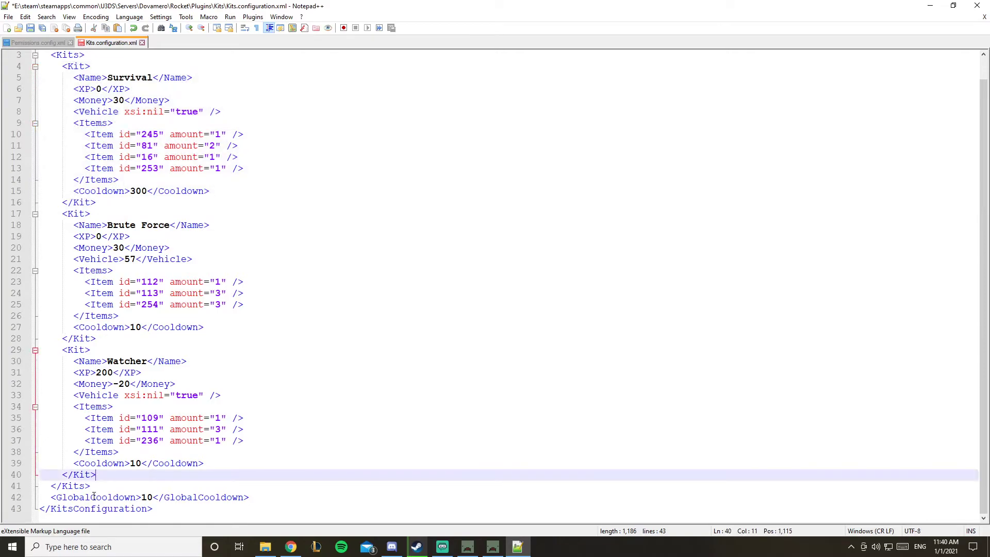
triple_click(122, 499)
left_click(101, 474)
key("Return")
key("ctrl+v")
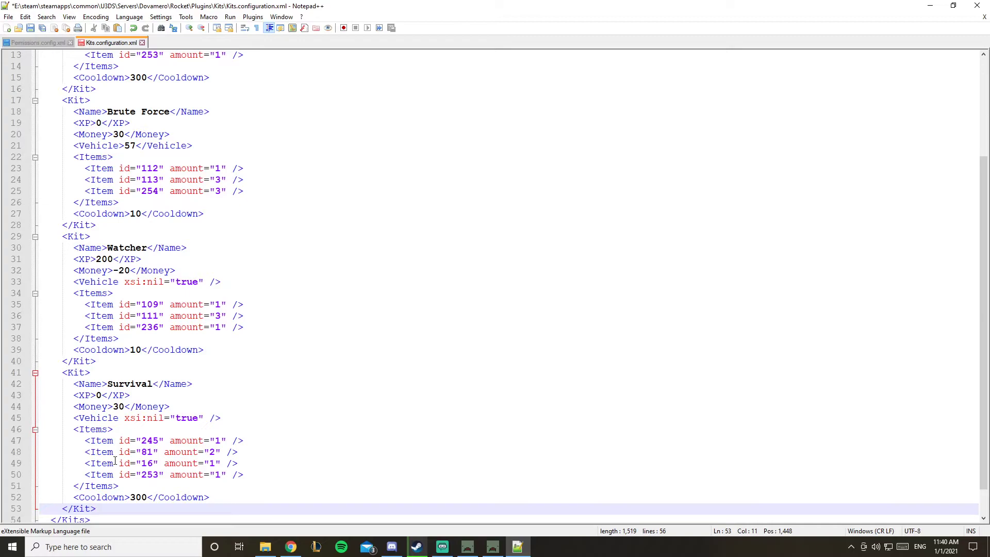
scroll(120, 433, "down", 1)
Rename the copied kit to Vehicle, with Money 0 and Cooldown 1600
left_click(131, 341)
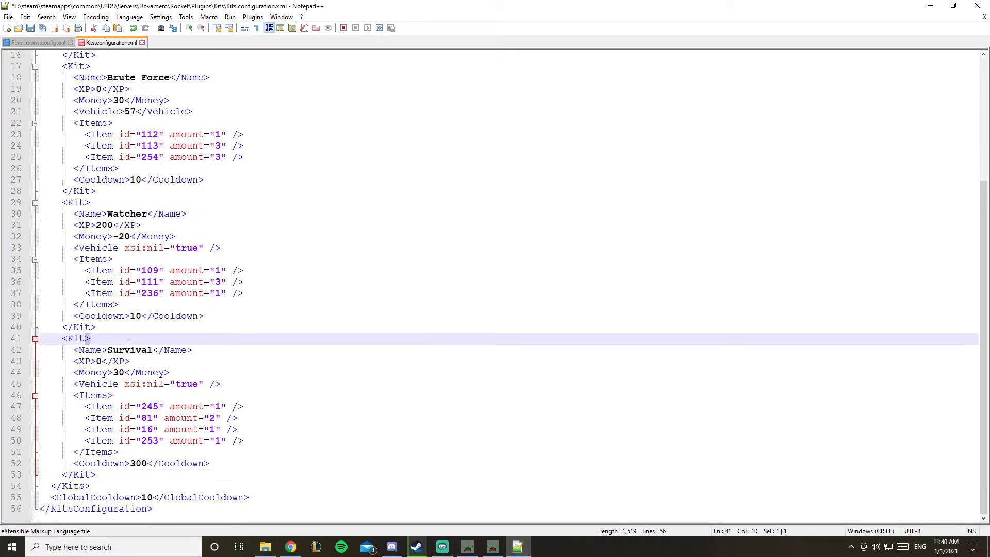
double_click(130, 350)
type("Veh")
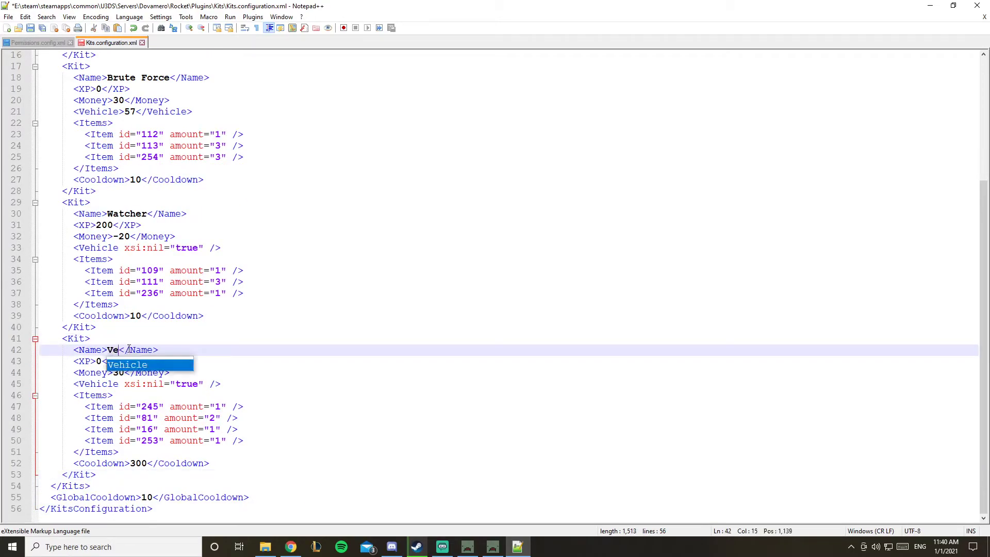
type("icle")
left_click(380, 370)
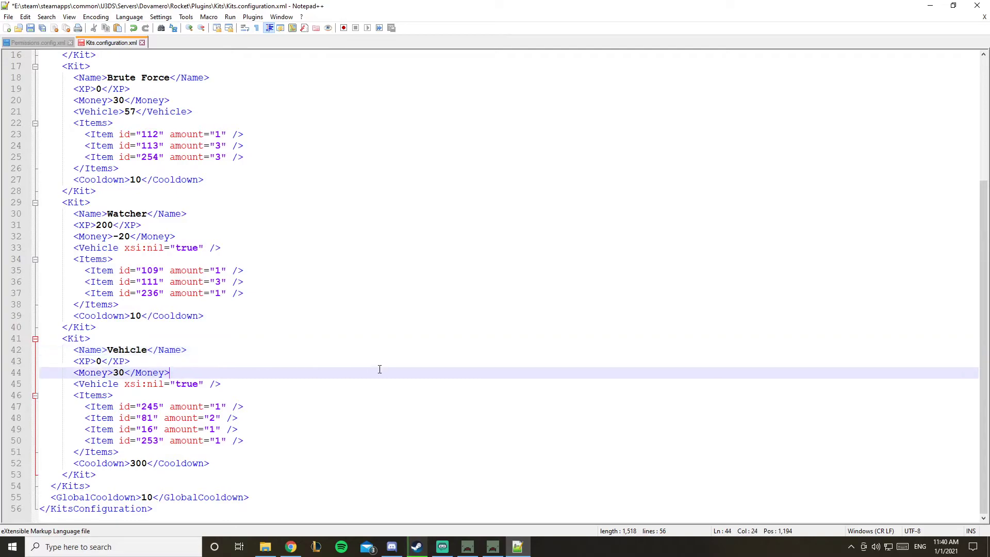
left_click(250, 349)
left_click(189, 361)
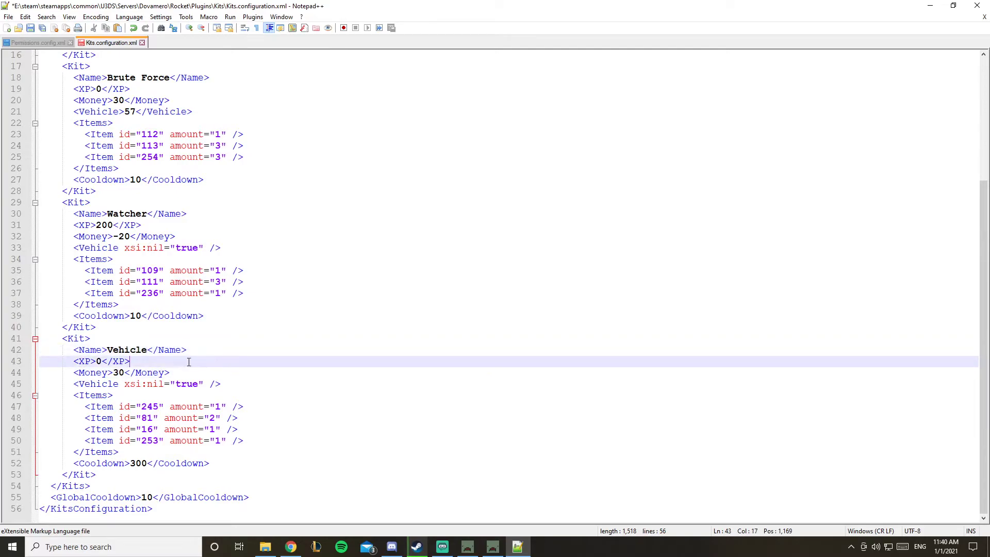
left_click(119, 370)
key("BackSpace")
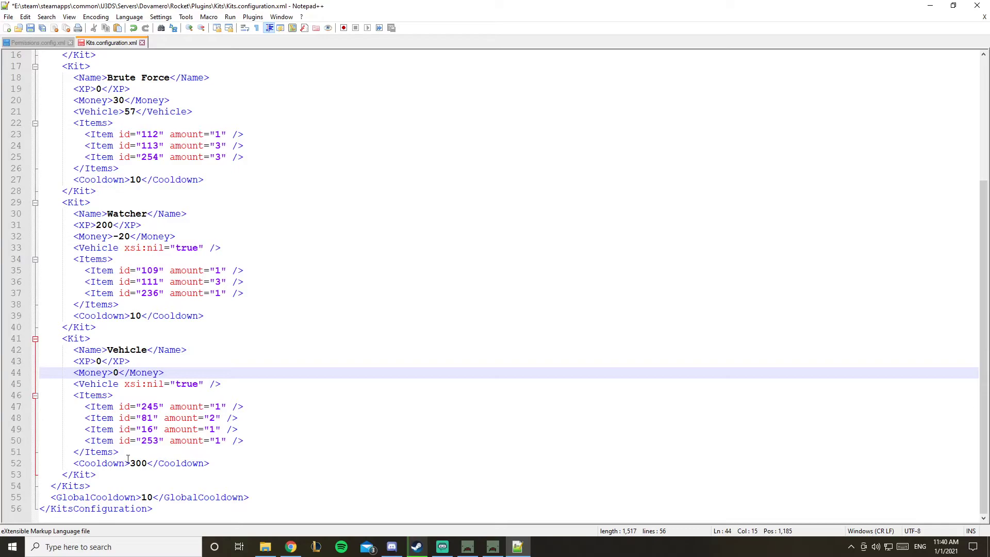
double_click(133, 462)
type("10")
key("BackSpace")
type("600")
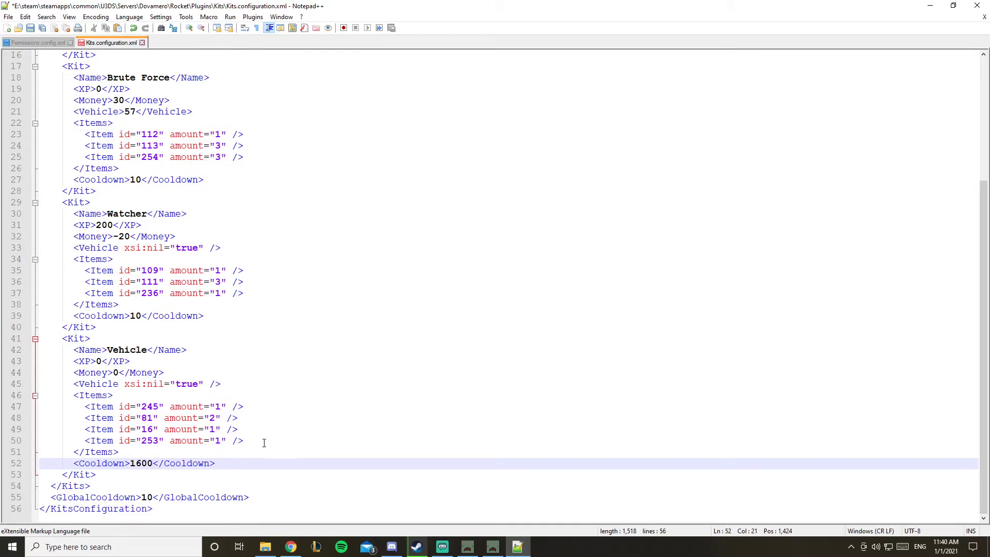
Empty the Vehicle kit's item list and give it a vehicle line with id 120
left_click_drag(264, 443, 47, 407)
key("Delete")
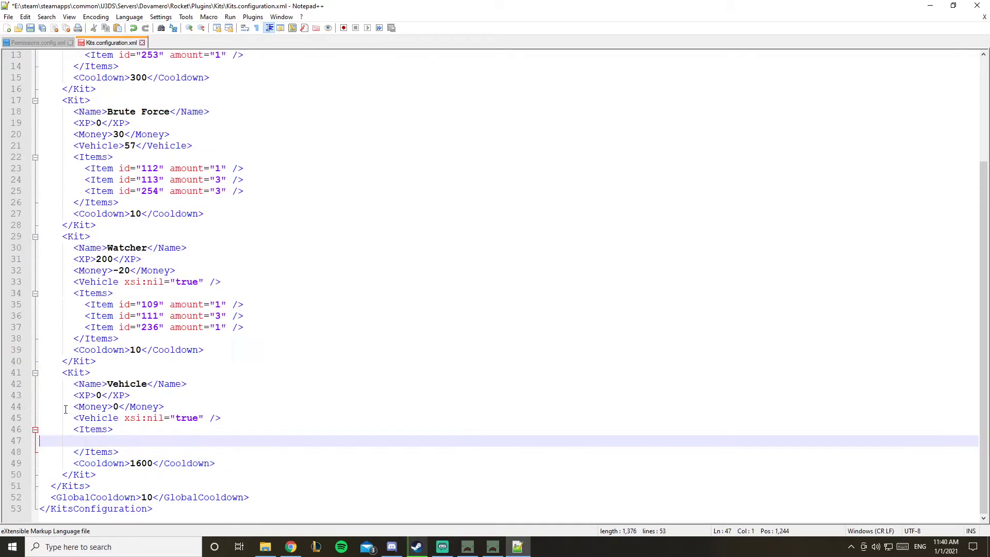
key("BackSpace")
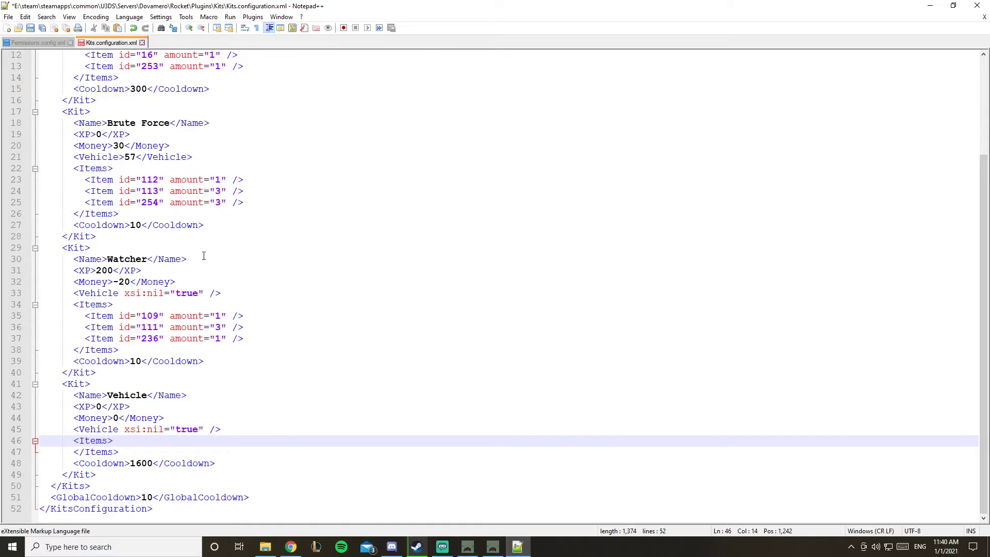
scroll(223, 273, "up", 3)
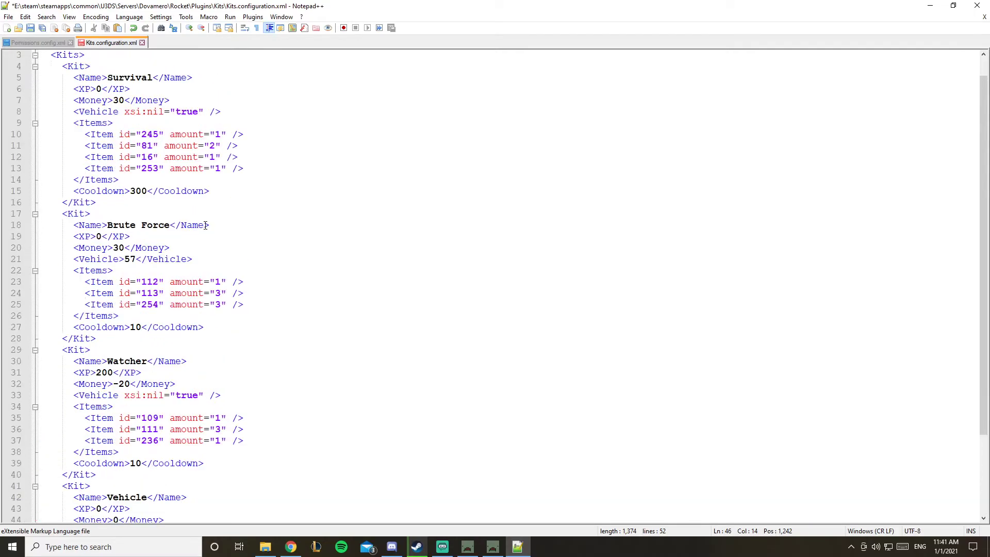
scroll(180, 250, "up", 1)
left_click_drag(193, 282, 74, 282)
key("ctrl+c")
scroll(179, 309, "down", 4)
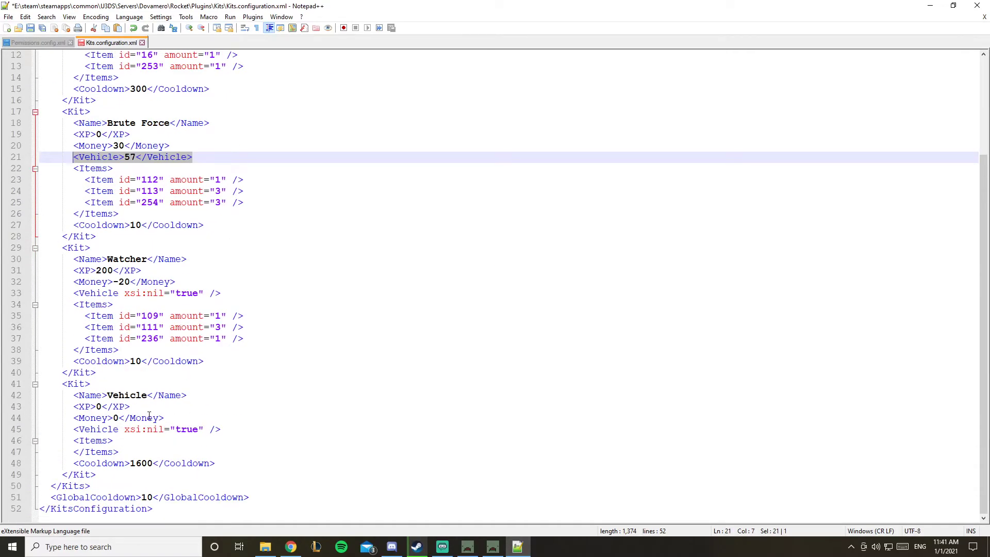
left_click_drag(242, 428, 73, 429)
key("ctrl+v")
double_click(129, 429)
type("120")
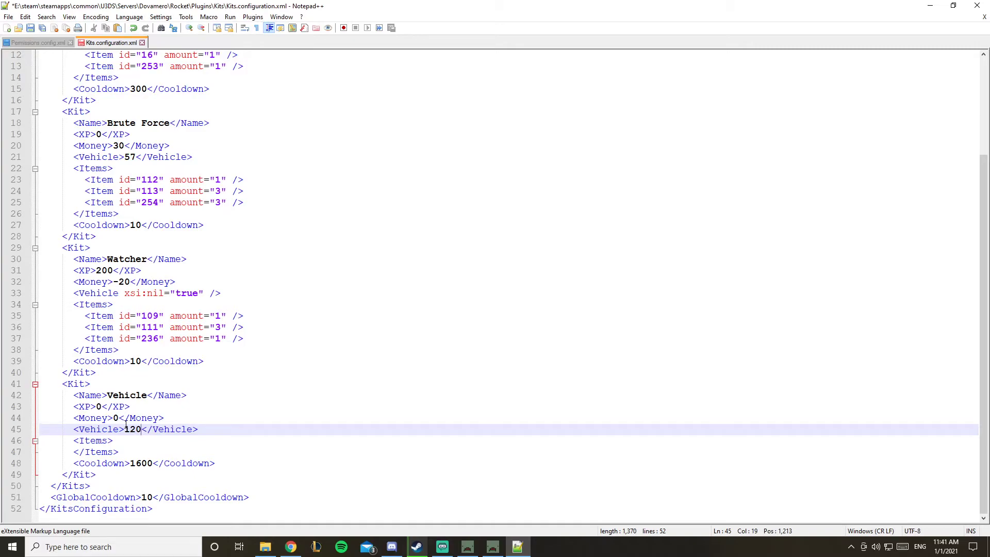
Set the Vehicle kit's money value to -50
left_click(115, 418)
double_click(115, 418)
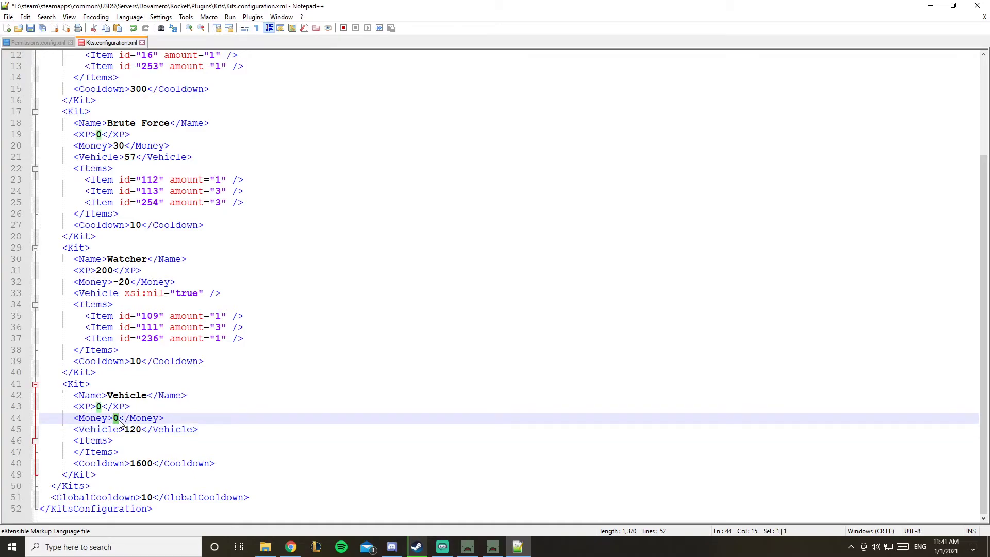
type("-50")
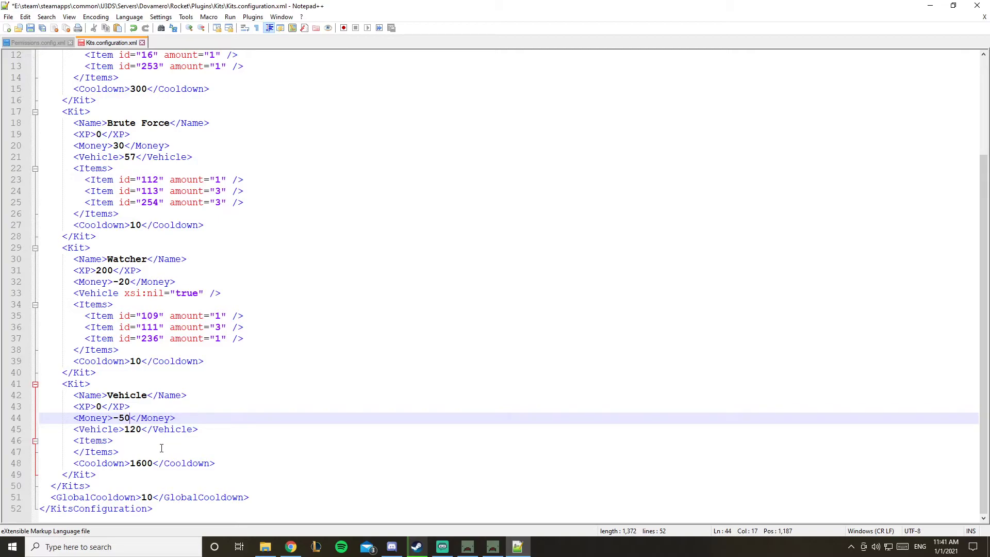
double_click(130, 418)
left_click(241, 468)
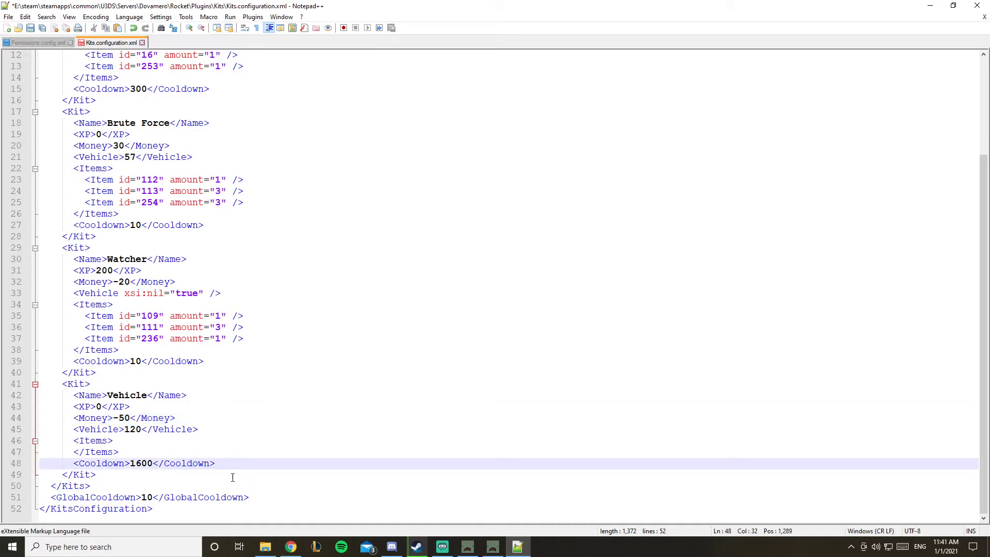
Go from the Kits folder up to Rocket and edit Permissions.config.xml in Notepad++
key("Up")
key("Up")
key("Up")
key("shift+Down")
left_click(227, 445)
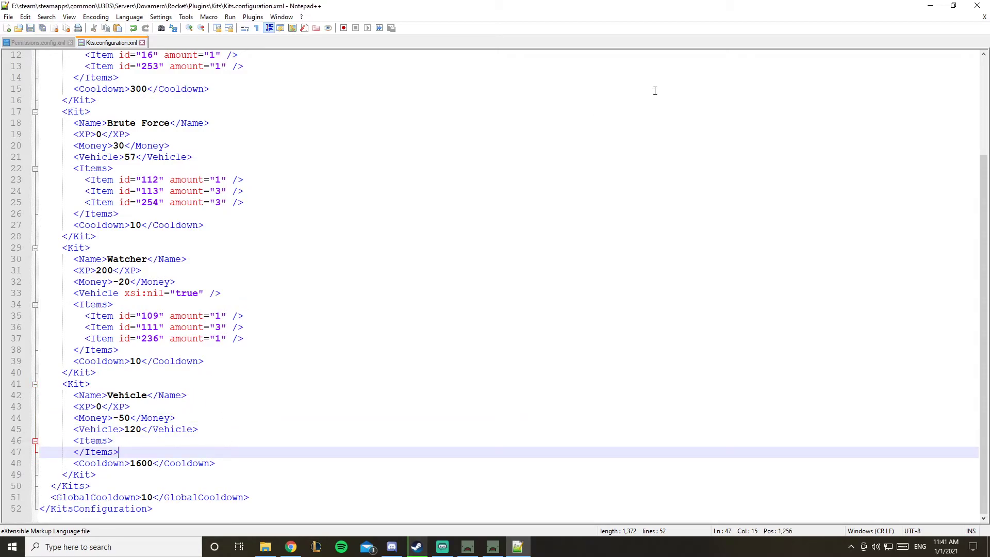
key("alt+Tab")
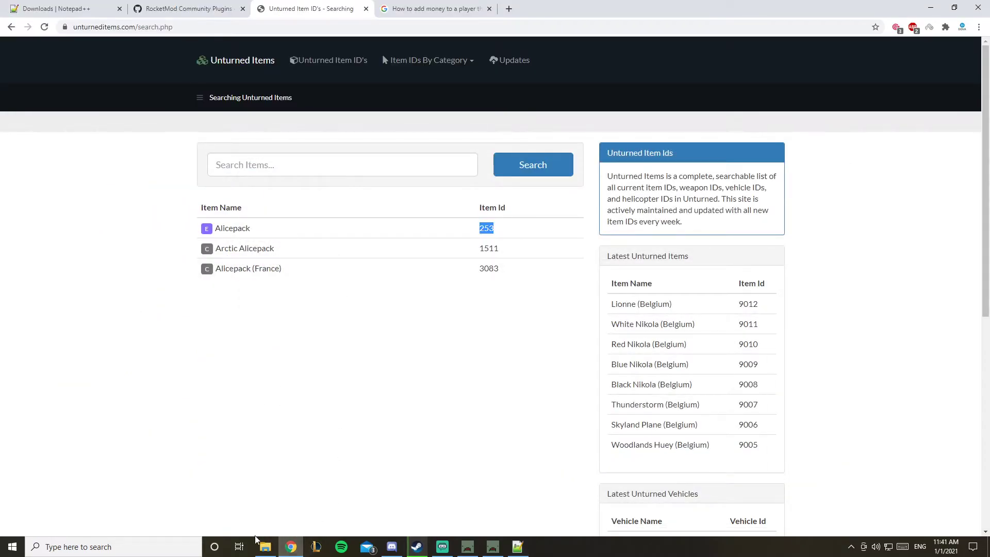
key("alt+Tab")
left_click(396, 81)
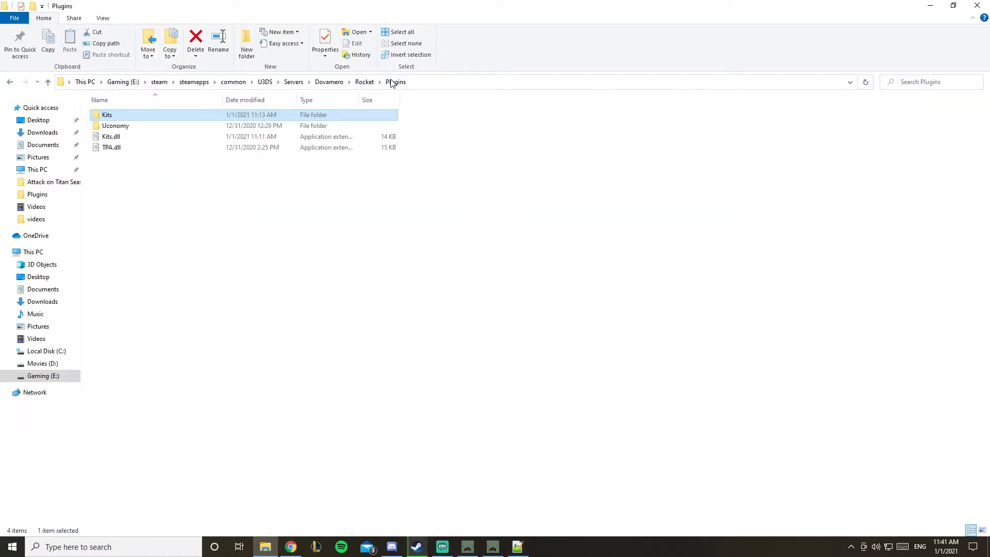
left_click(364, 81)
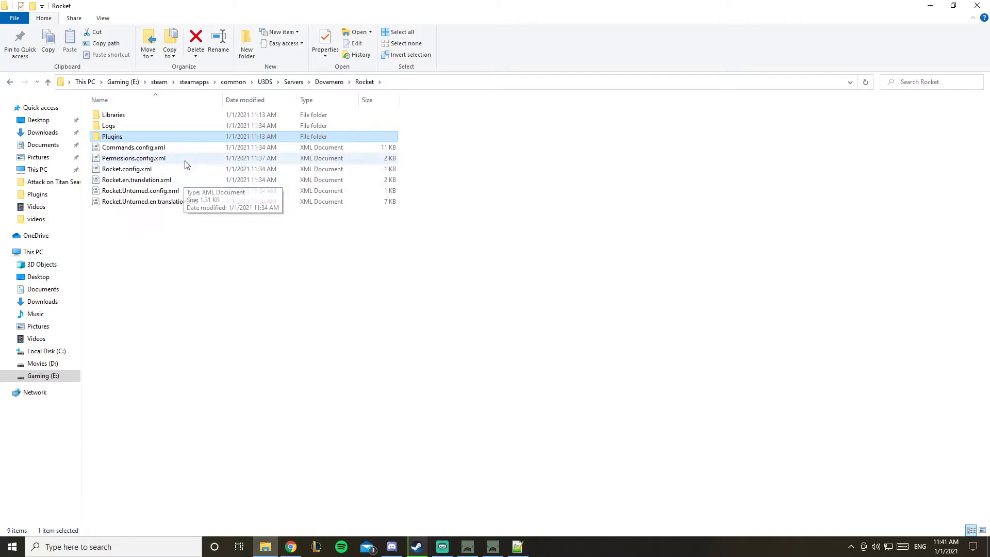
right_click(186, 163)
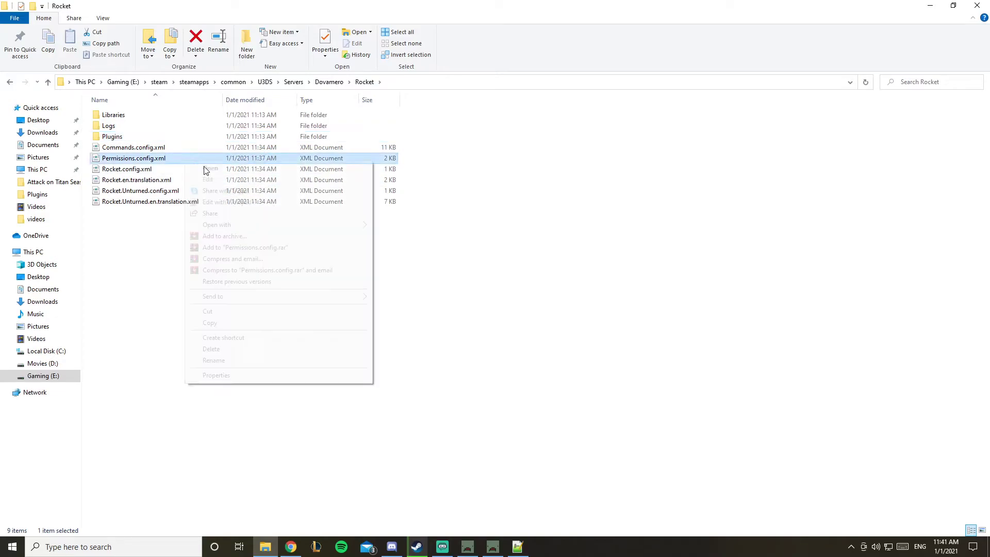
left_click(217, 203)
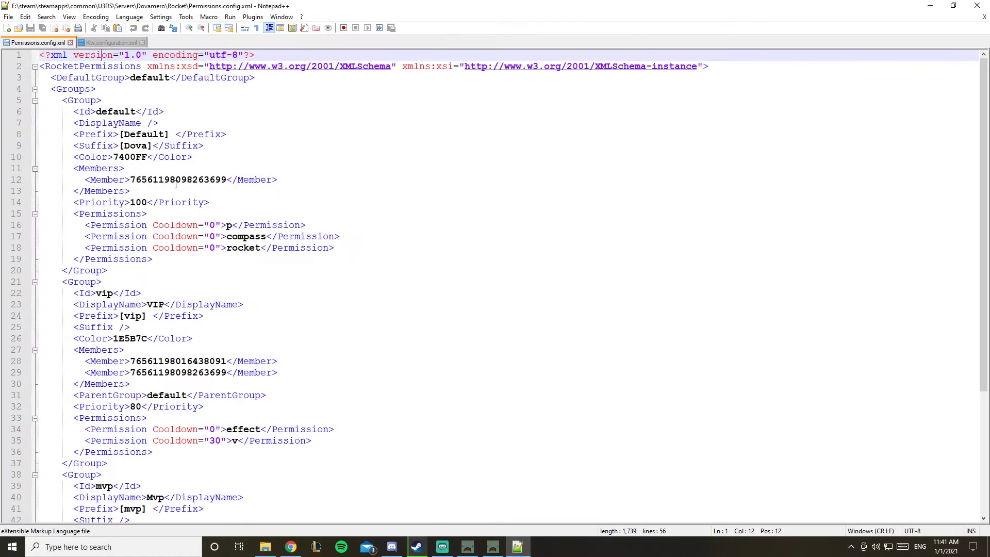
Duplicate the default group's rocket permission line
left_click(341, 247)
left_click_drag(340, 247, 88, 248)
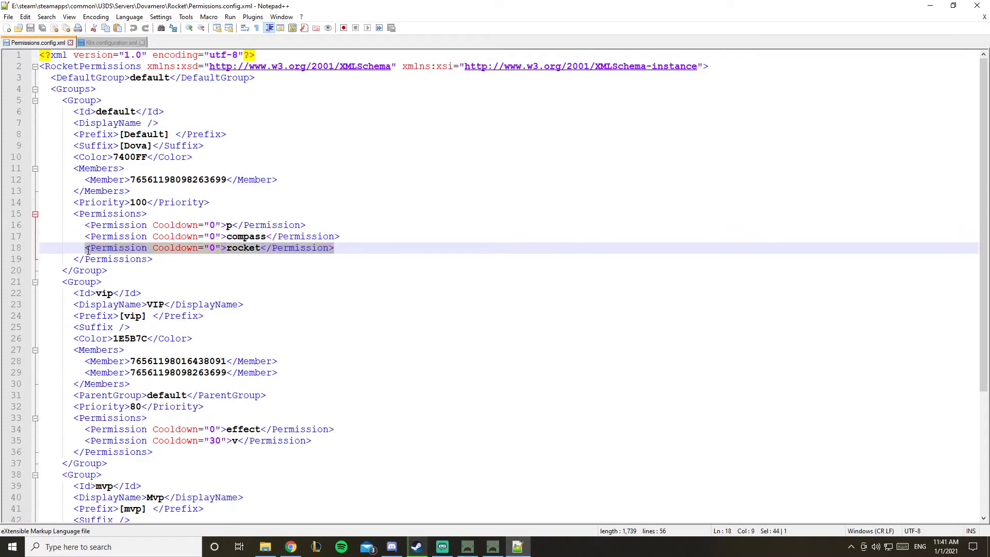
left_click(347, 247)
left_click_drag(348, 248, 86, 248)
left_click(338, 246)
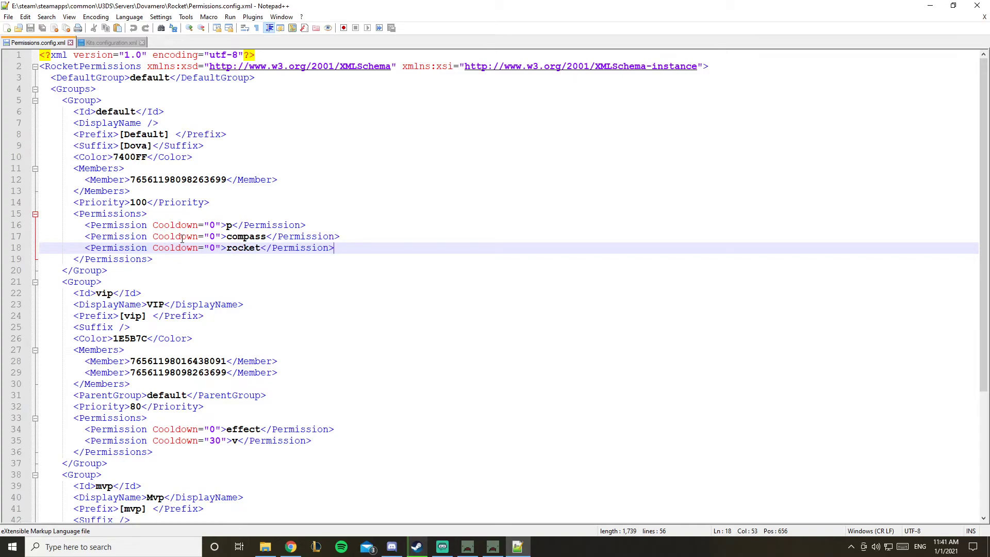
key("Return")
type("<Permission Cooldown=\"0\">rocket</Permission>")
Change the copied permission to kits and duplicate that kits line
double_click(232, 259)
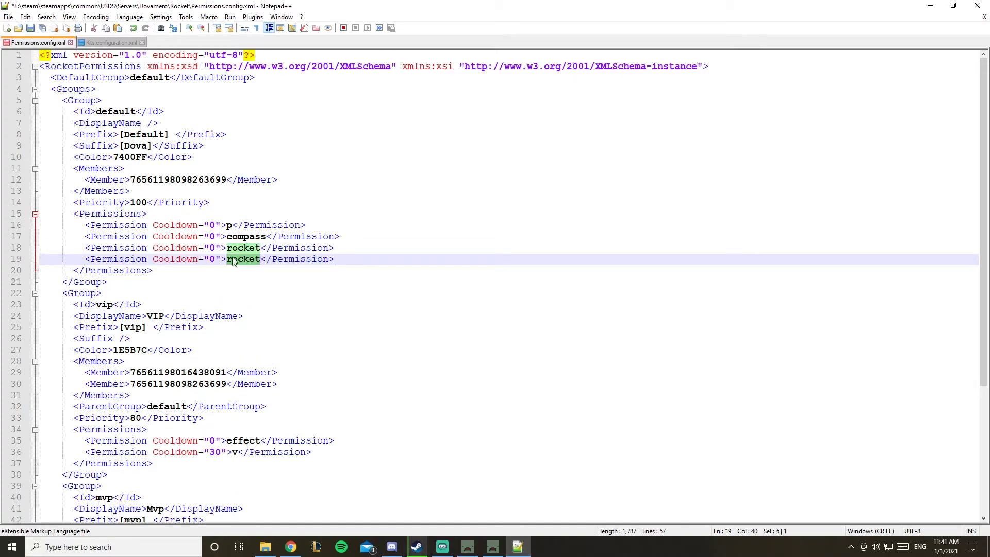
type("kits")
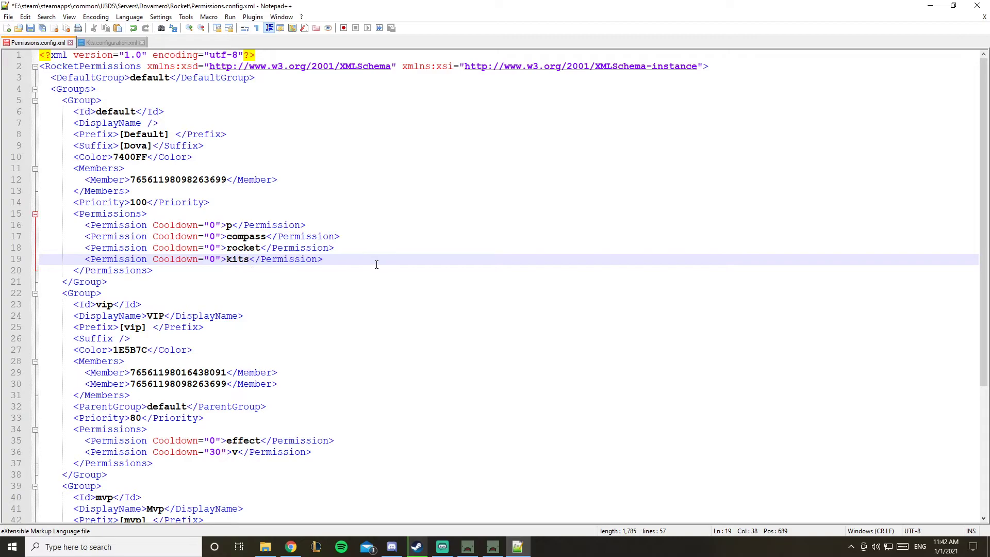
left_click_drag(374, 263, 84, 260)
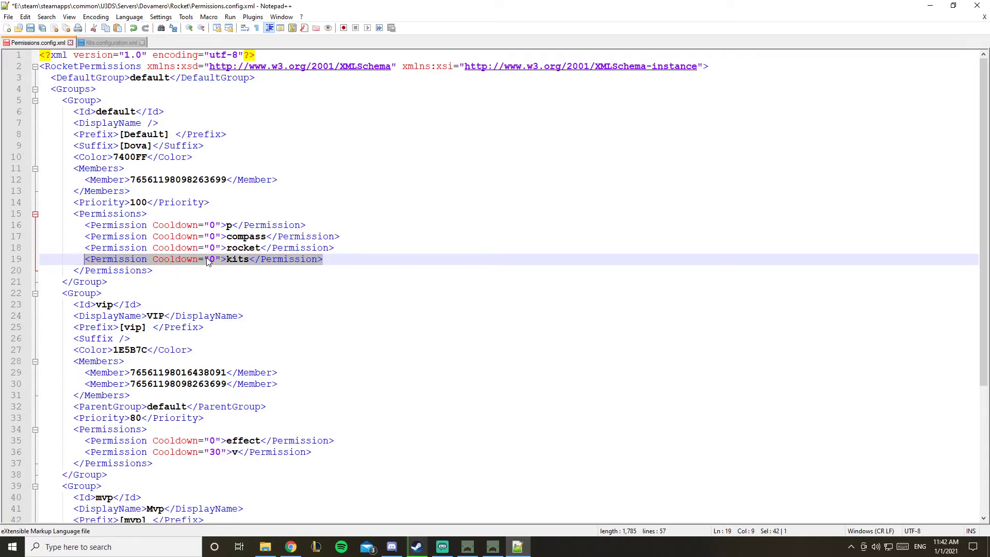
key("ctrl+c")
left_click(341, 262)
key("Return")
key("ctrl+v")
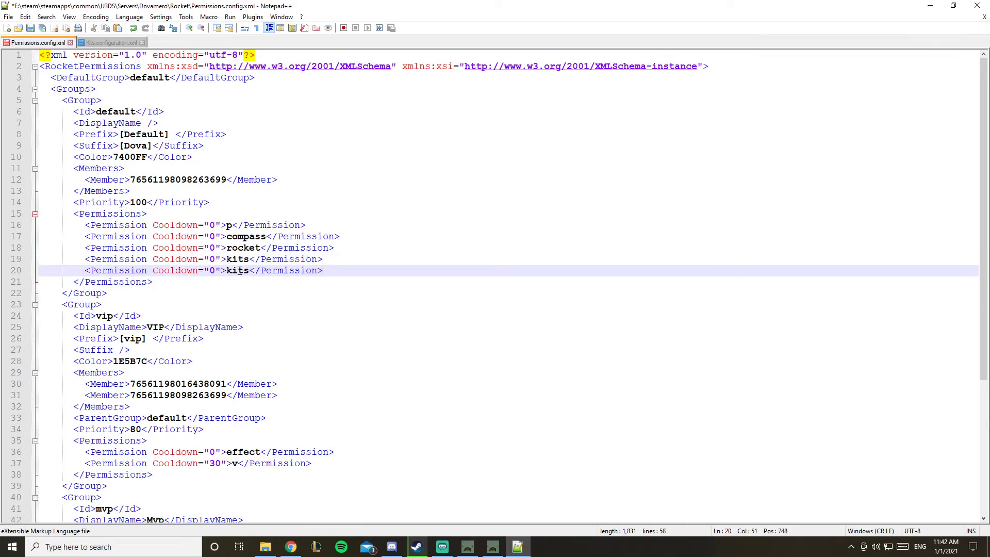
Turn the duplicated lines into the kit and kit.survival permissions
double_click(237, 270)
type("kit")
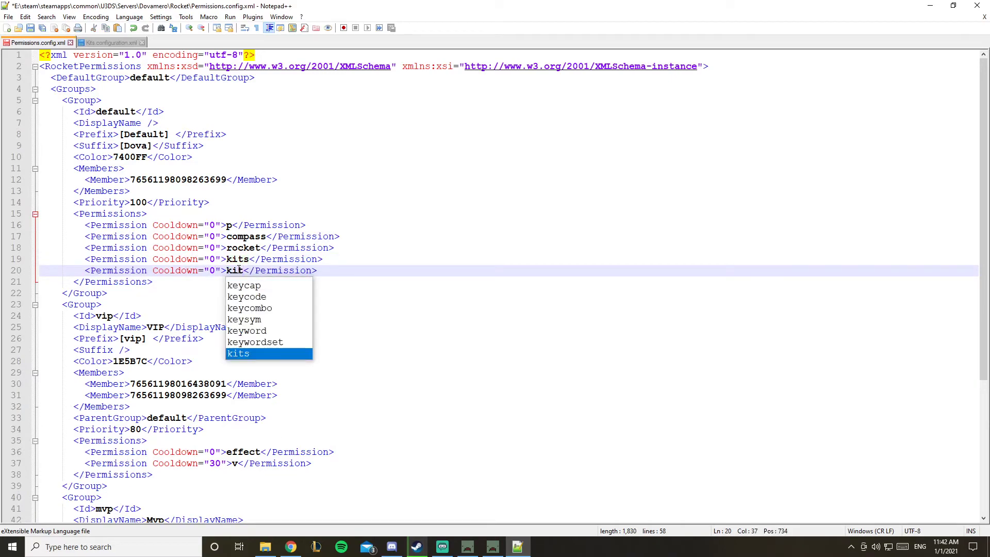
left_click(350, 272)
type("/kit")
key("BackSpace")
key("BackSpace")
key("BackSpace")
key("BackSpace")
key("BackSpace")
key("Return")
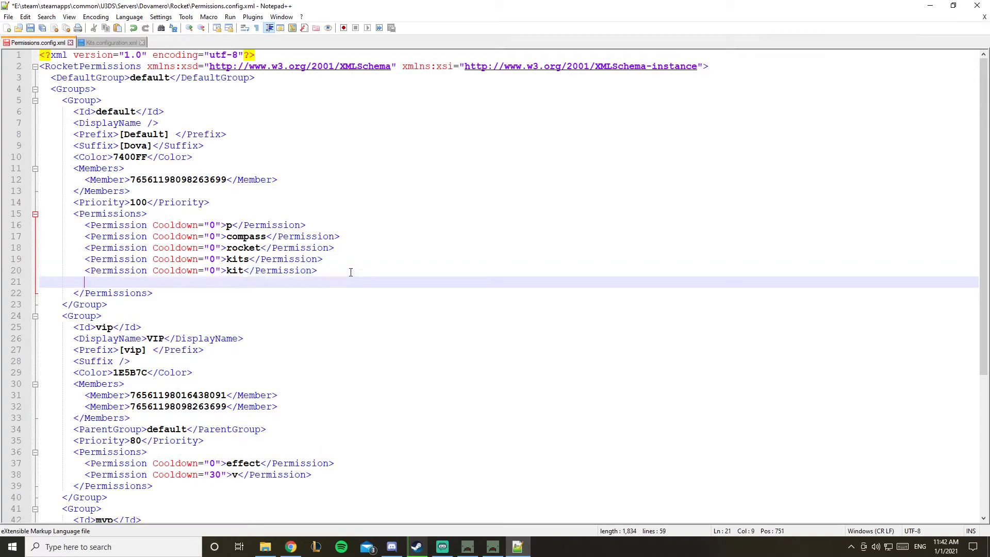
key("ctrl+v")
key("Left")
key("Left")
key("Left")
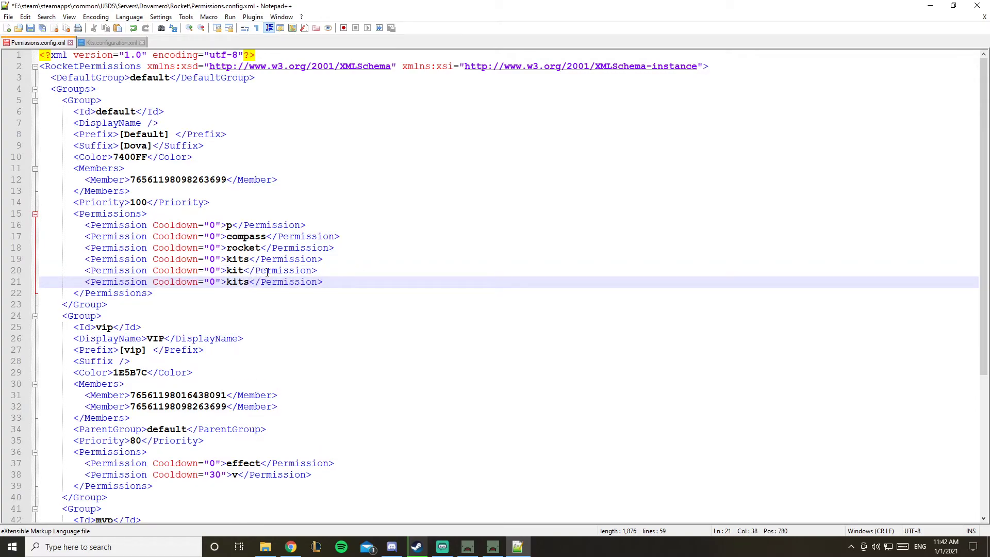
key("BackSpace")
type(".")
Check the existing kit names in Kits.configuration.xml
left_click(98, 42)
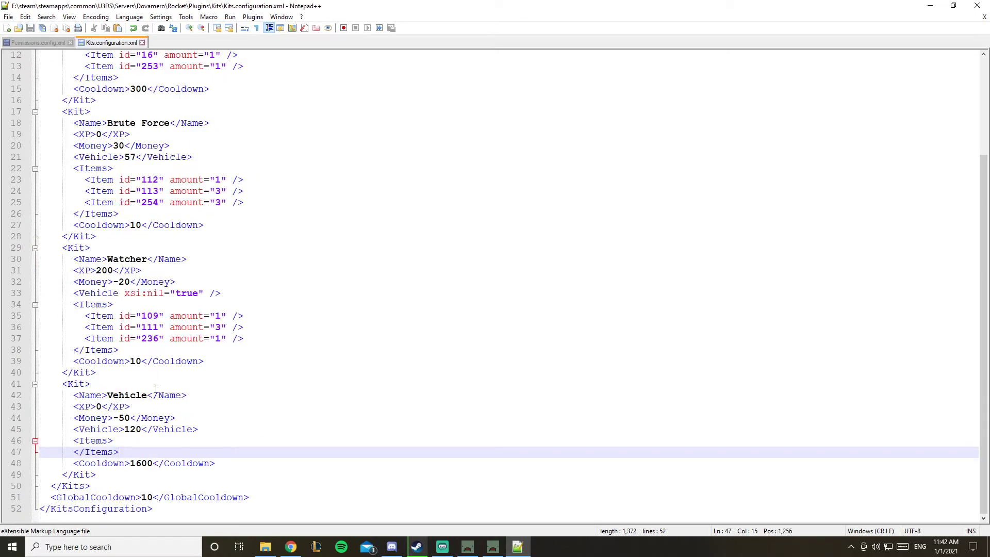
left_click(148, 385)
scroll(147, 384, "up", 4)
left_click(147, 384)
left_click(136, 225)
left_click(58, 43)
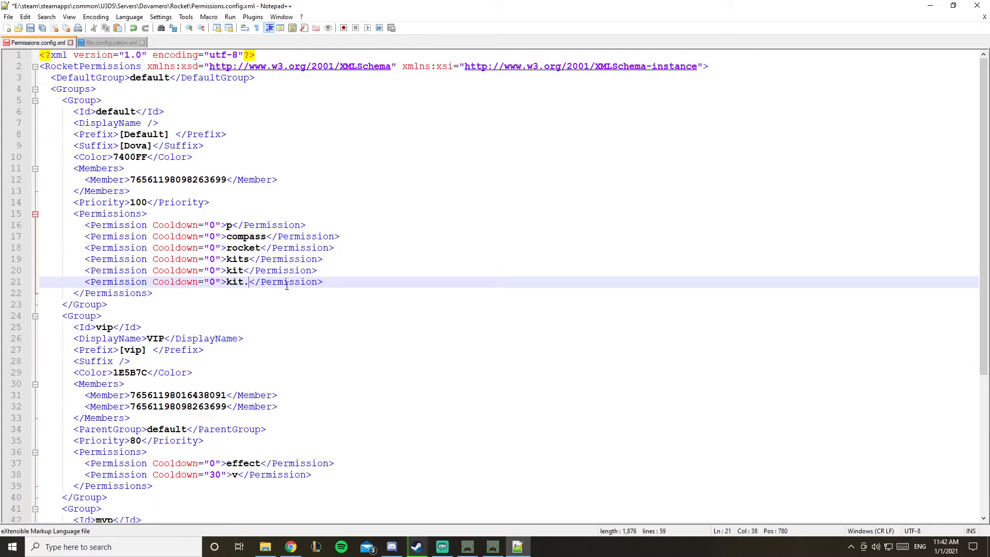
type("survival")
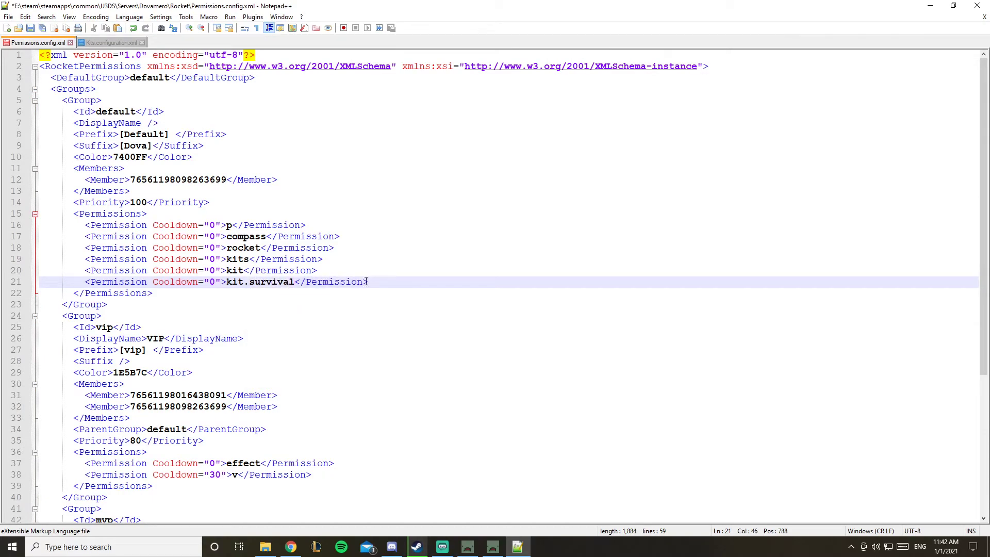
Duplicate kit.survival into kit.Vehicle and capitalise it as kit.Survival
left_click(407, 281)
key("ctrl+d")
double_click(271, 293)
type("Vehicle")
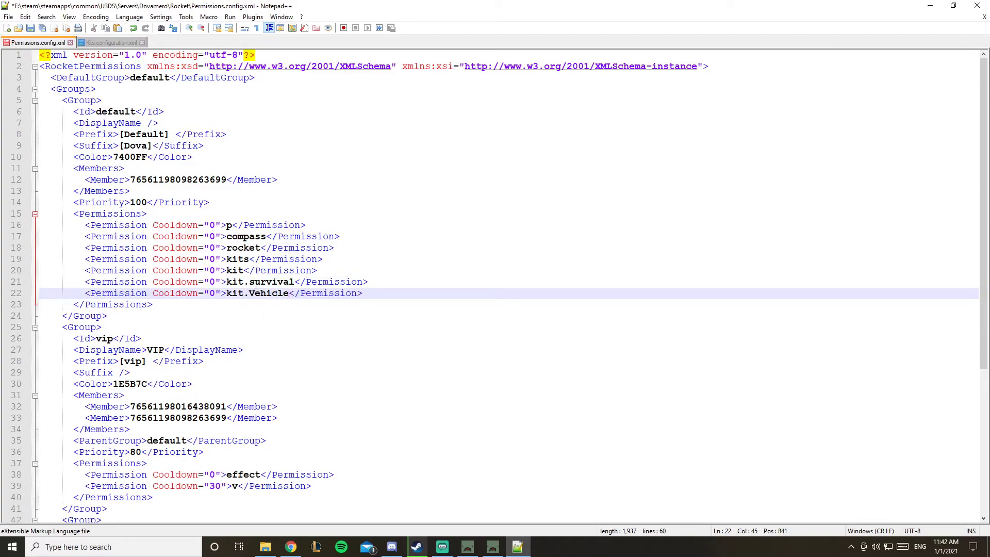
left_click(248, 282)
key("Delete")
type("S")
Add a kit.Watcher permission to the vip group and save Permissions.config.xml
left_click(421, 344)
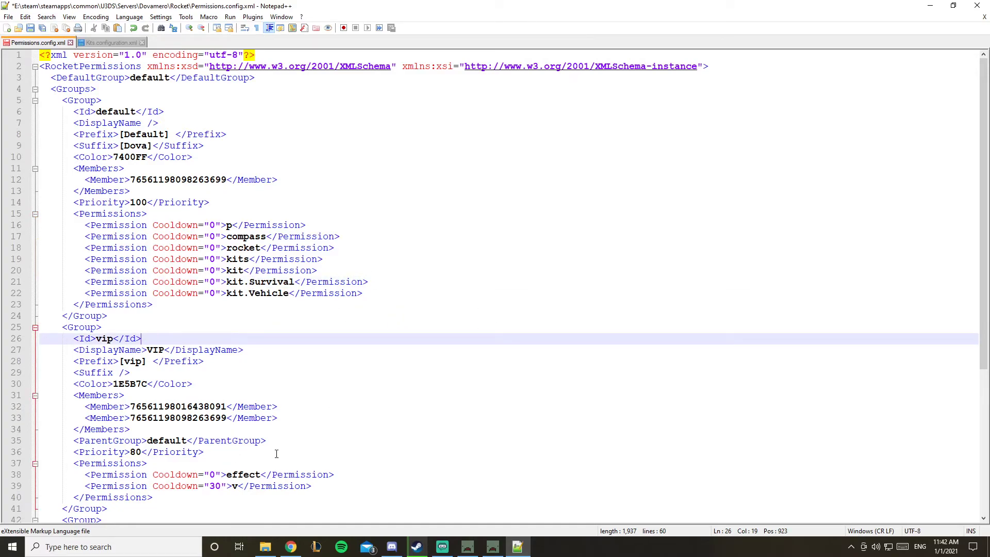
left_click(321, 485)
key("Return")
key("ctrl+v")
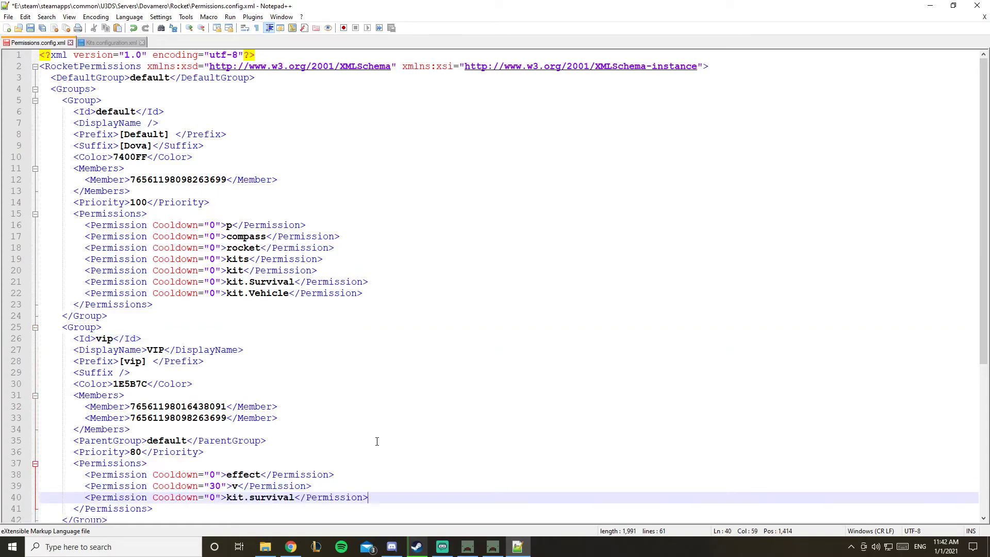
double_click(273, 497)
type("W")
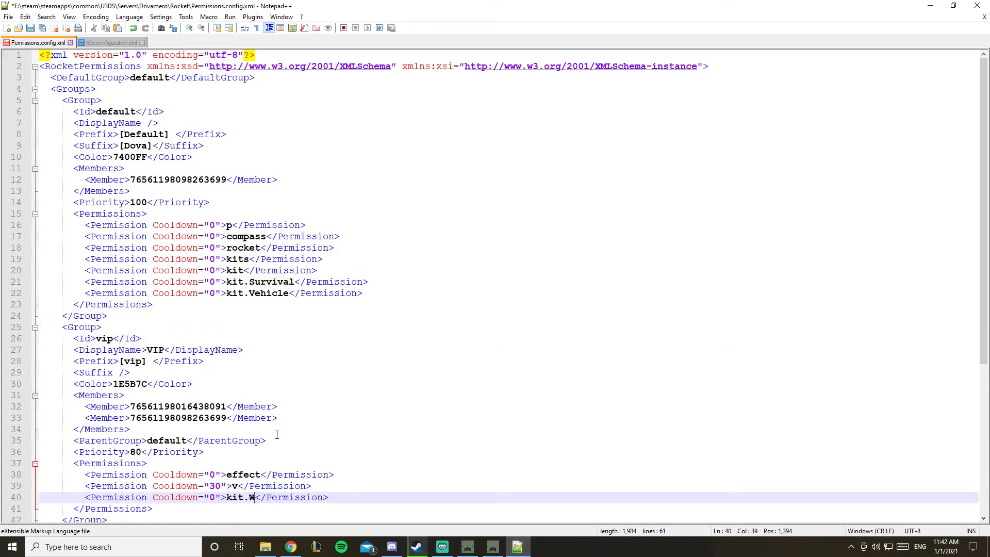
type("atcher")
key("ctrl+s")
Check the Unturned server console, dismiss the file-reload prompt and revisit both config files
left_click(493, 546)
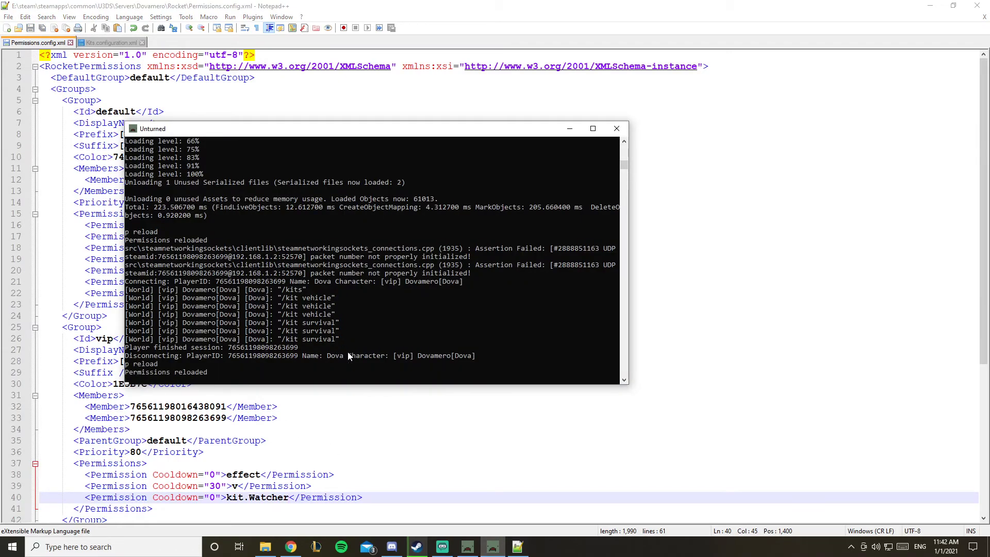
left_click(447, 435)
left_click(533, 316)
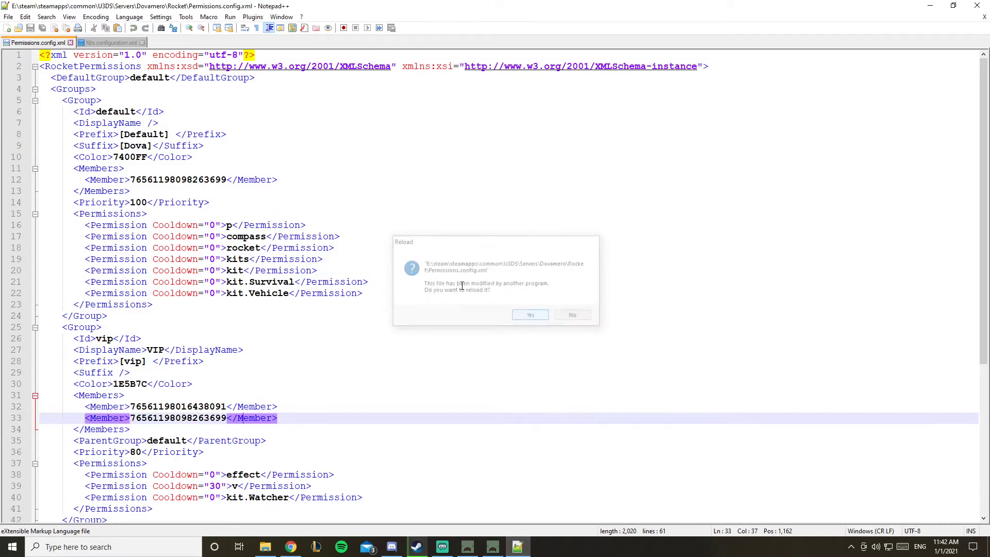
left_click(97, 43)
left_click(46, 43)
left_click(111, 44)
left_click(38, 43)
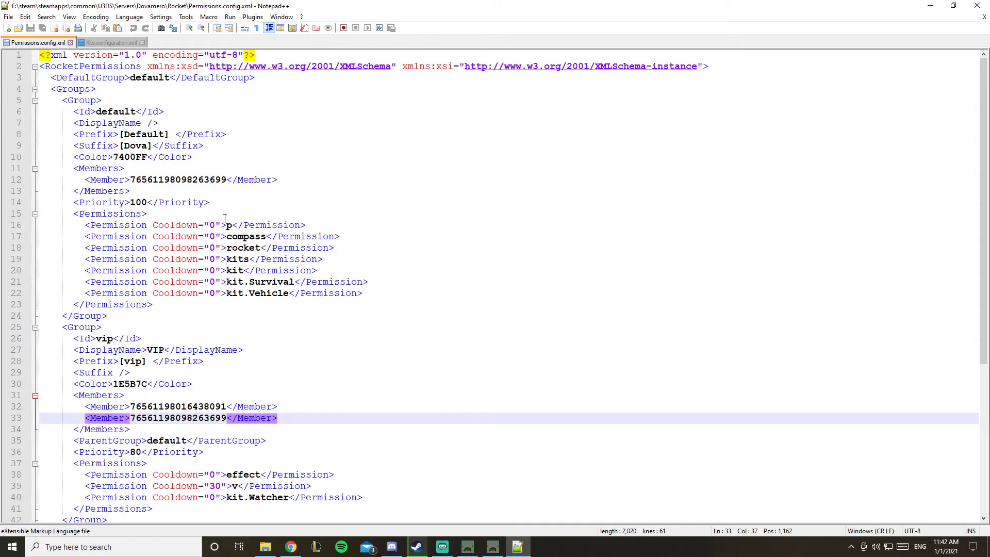
left_click(301, 415)
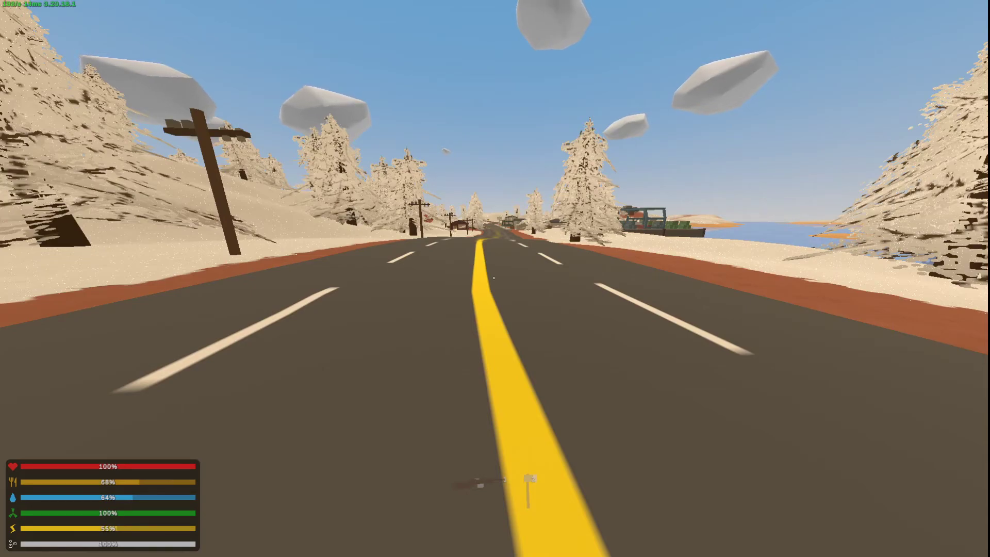
type("j")
type("its")
List available kits (Survival, Watcher, vehicle) and send a Vehicle chat message
key("Return")
key("j")
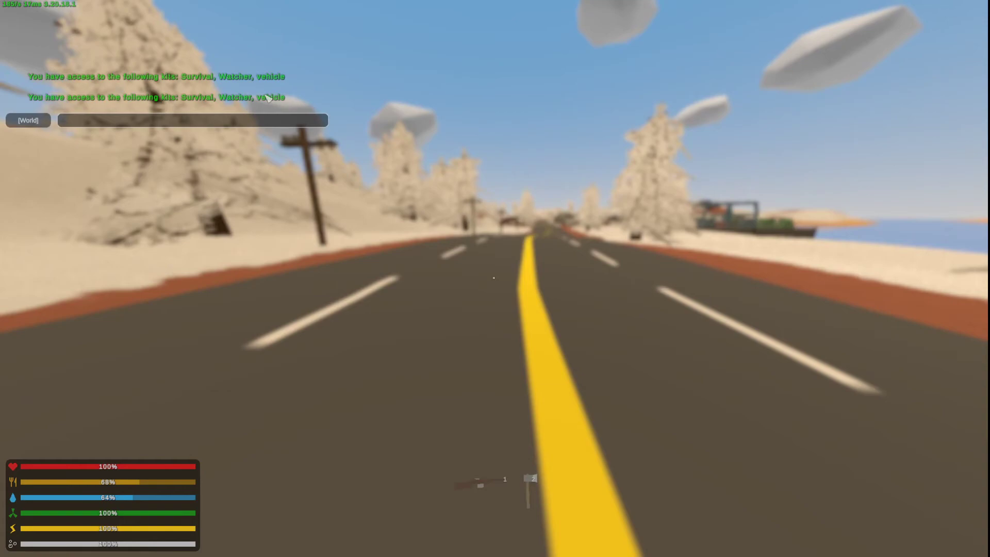
type("Vehicle")
key("Return")
key("j")
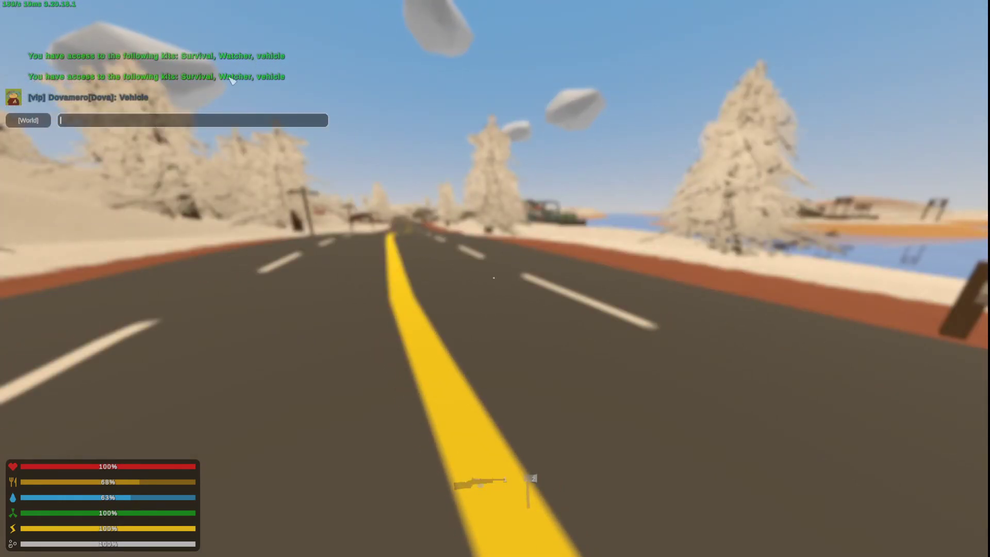
type("/kit")
Run /kit without a kit name several times, getting 'Invalid parameter' errors
key("Return")
key("j")
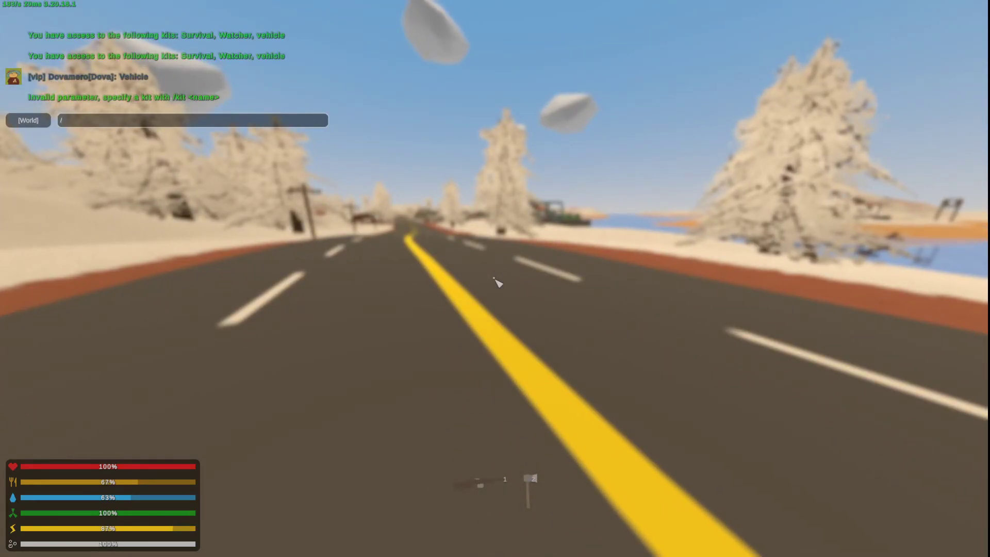
type("kit")
key("Return")
type("j/kit")
key("Return")
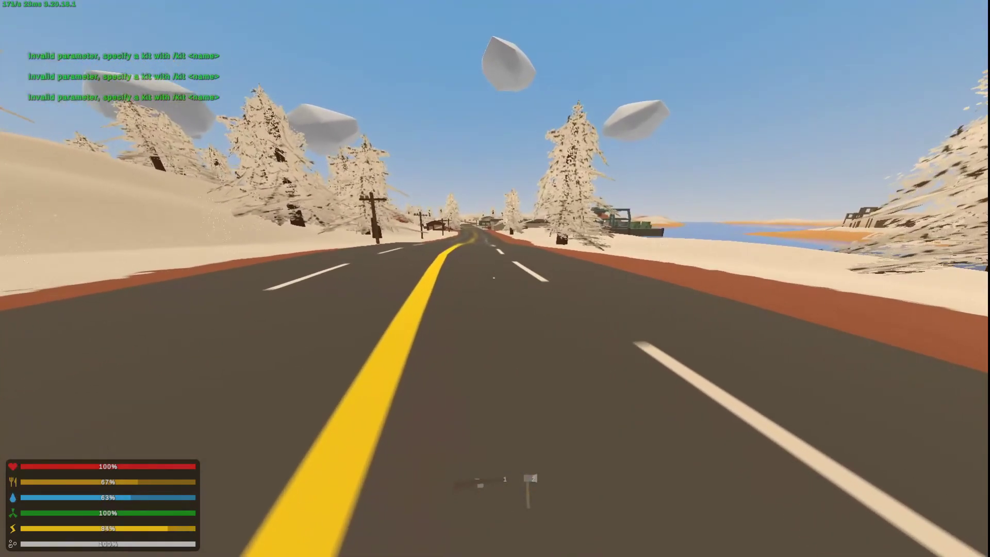
type("j/kit")
key("Return")
key("j")
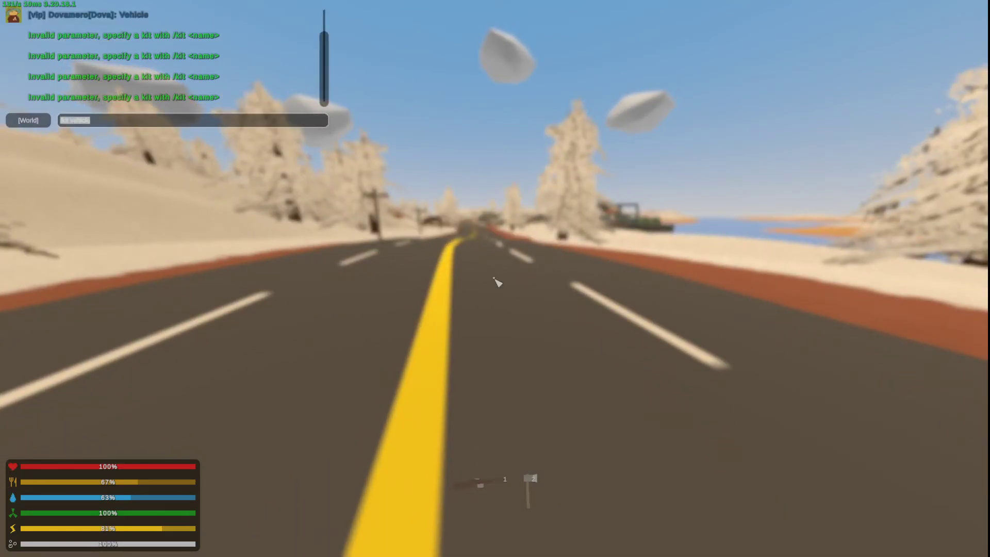
Claim the vehicle kit and the Survival kit, then check the received items in inventory
key("Return")
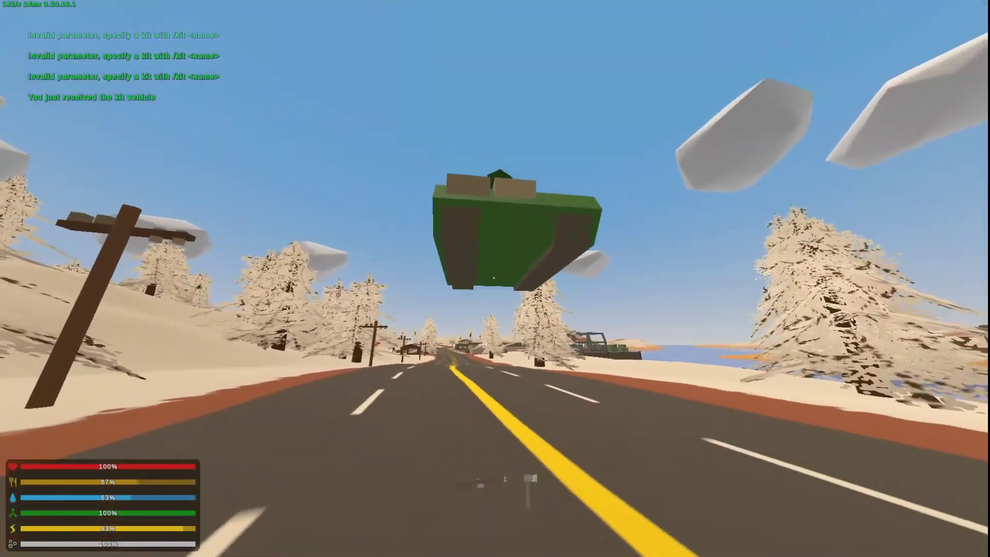
type("j")
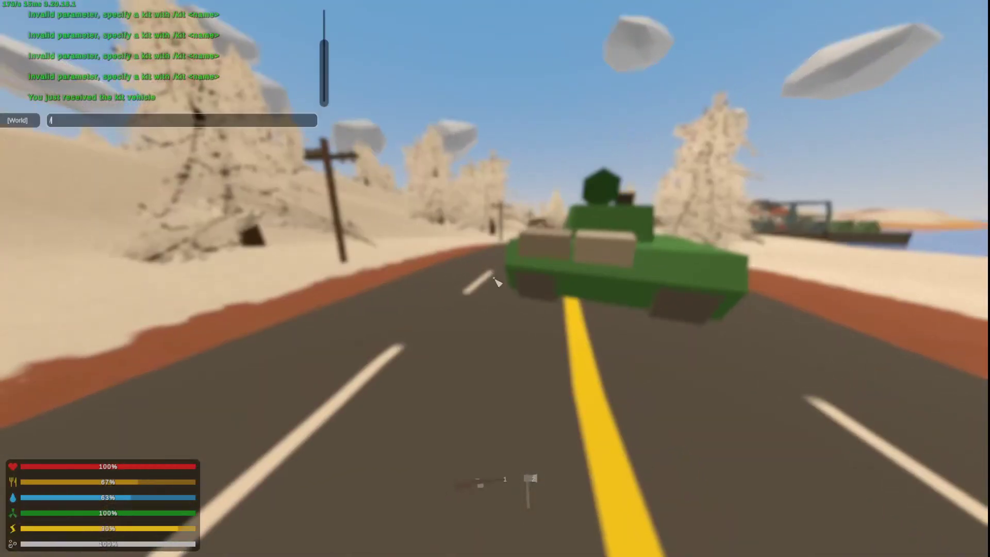
type("/kit surviva")
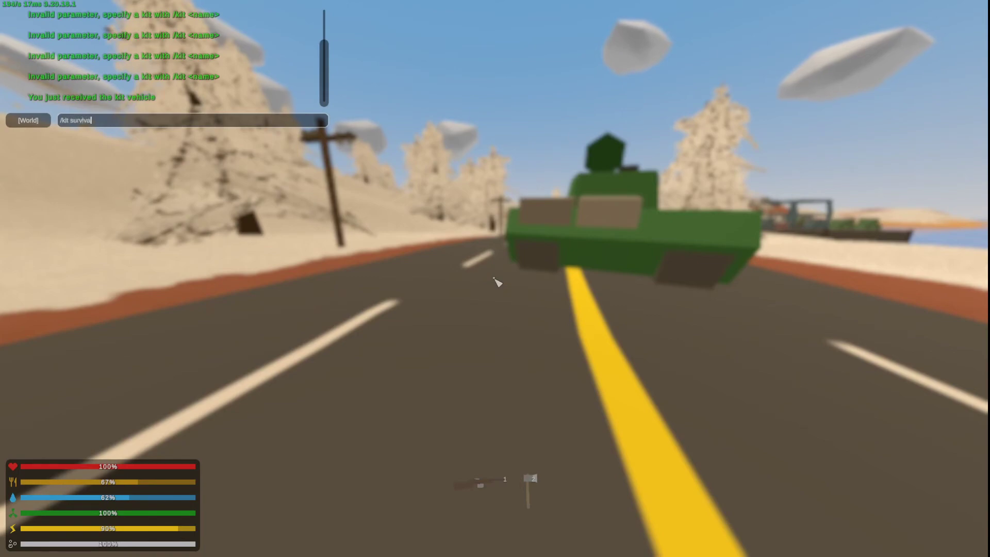
key("Return")
type("j/")
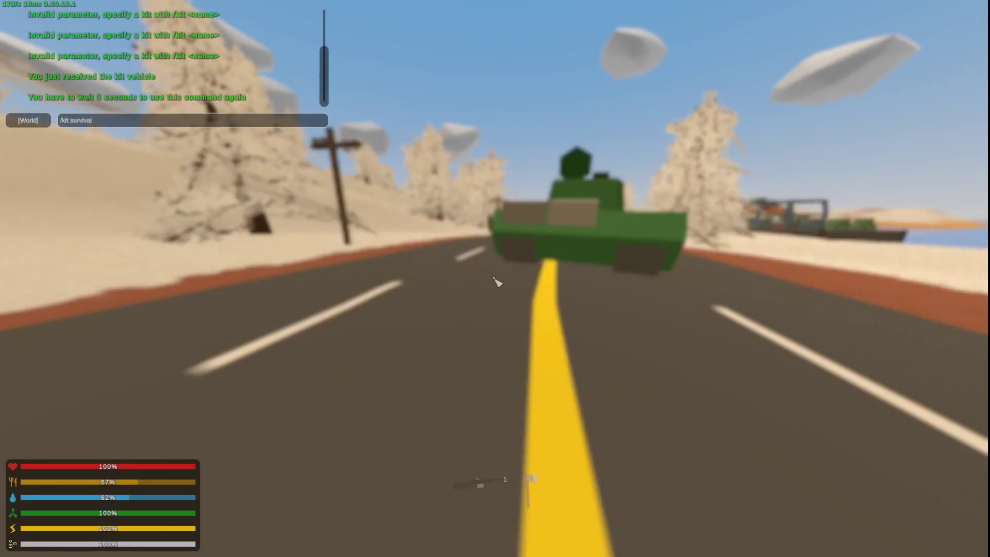
key("Return")
key("g")
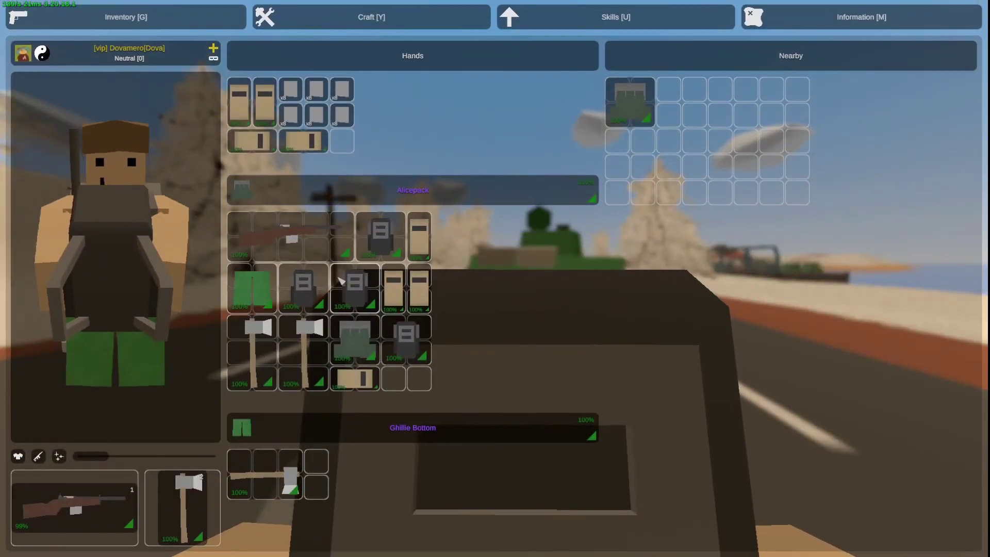
key("g")
Rerun /kit vehicle to spawn a second Forest Tank on the road
key("w")
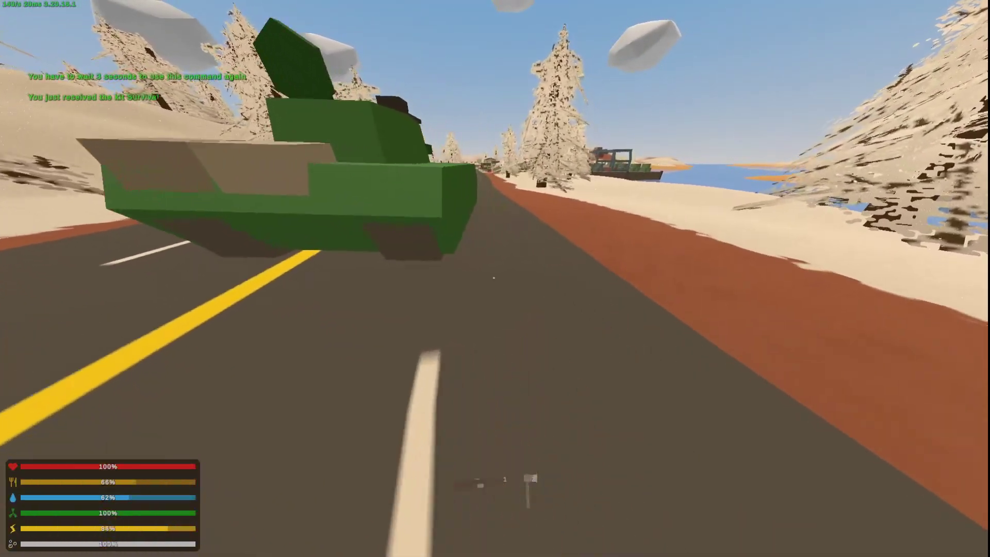
type("j/kit v")
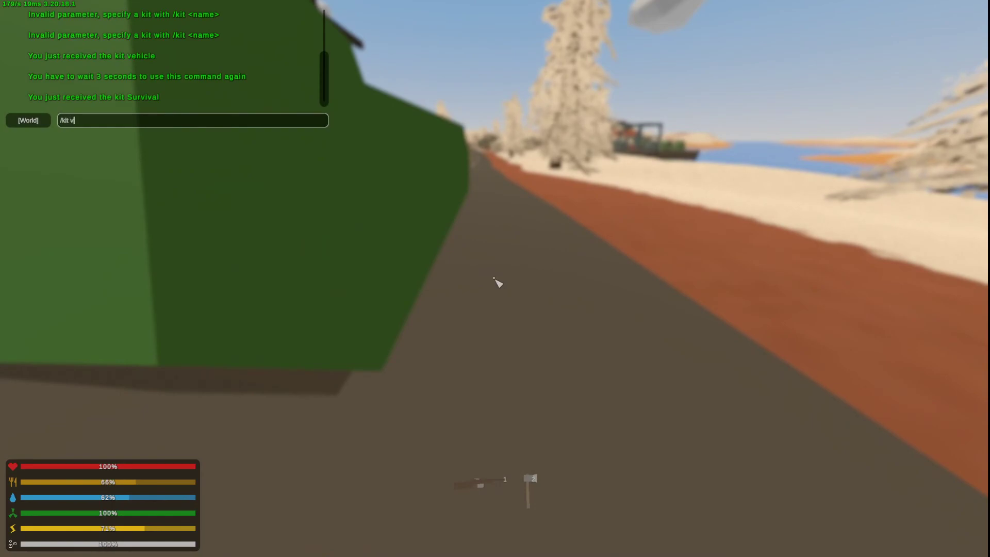
type("le")
key("Return")
key("s")
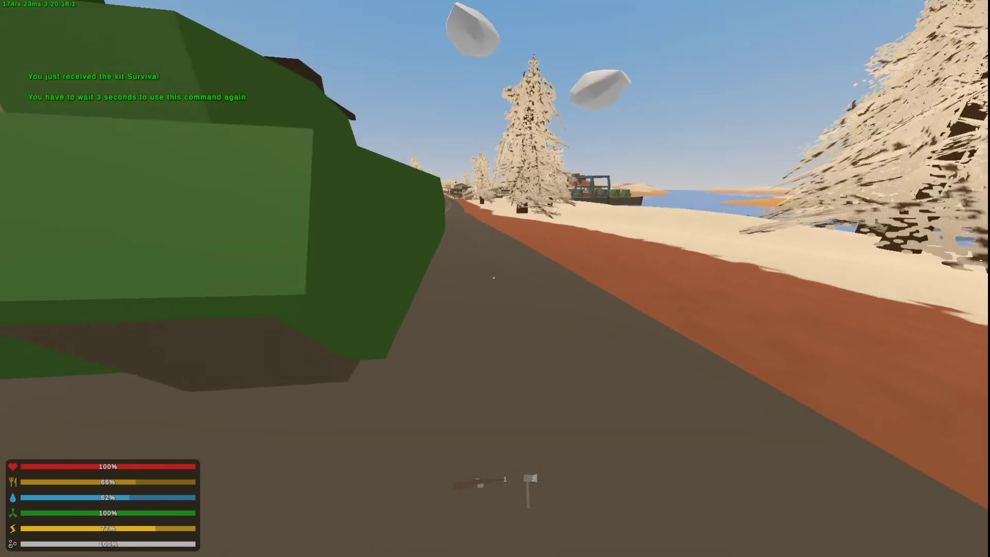
key("shift+w")
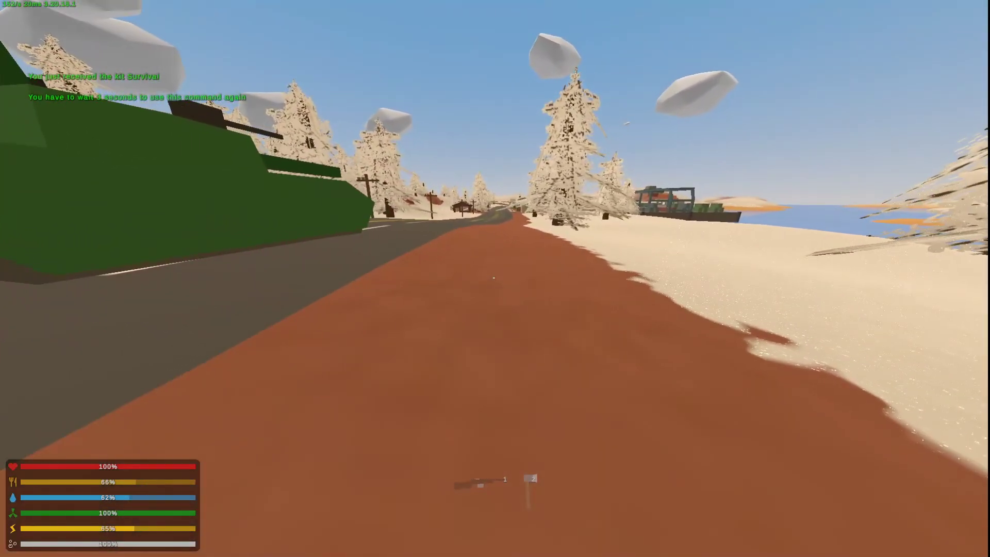
key("j")
key("Up")
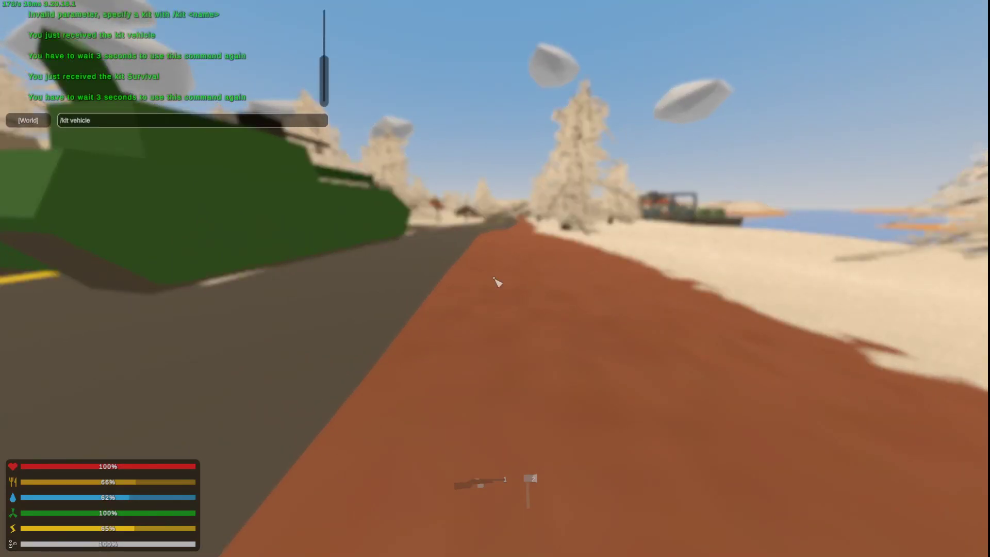
key("Return")
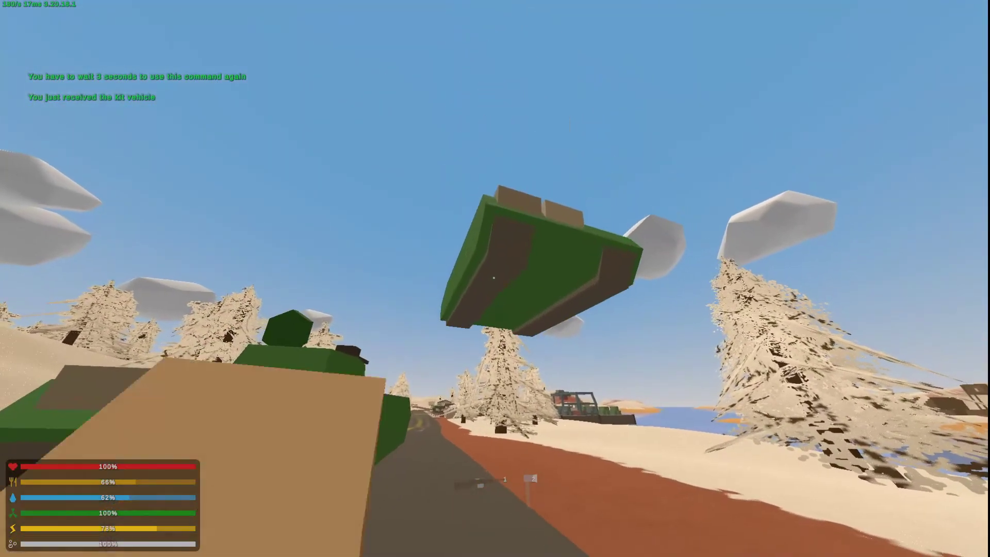
Walk back and forth between the two Forest Tanks to inspect them
key("w")
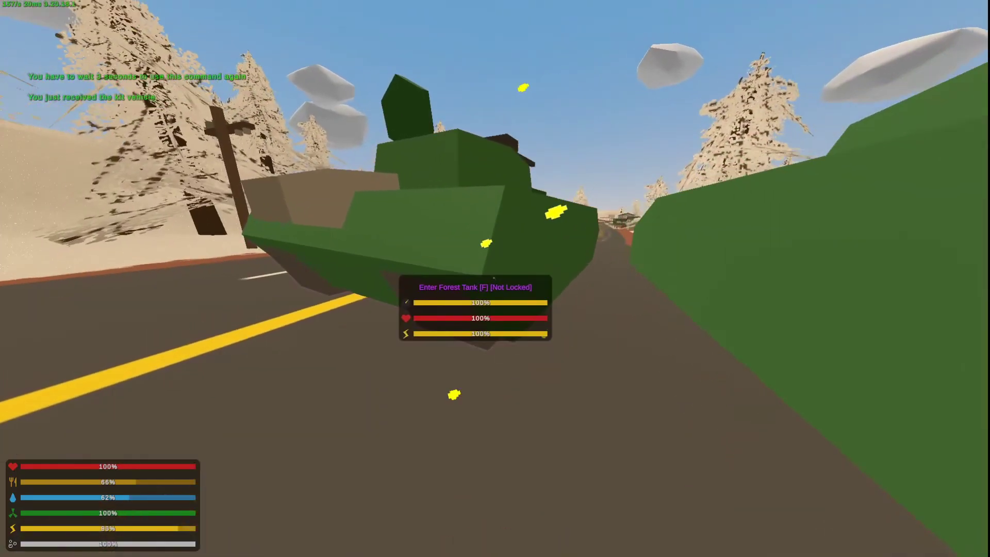
key("w")
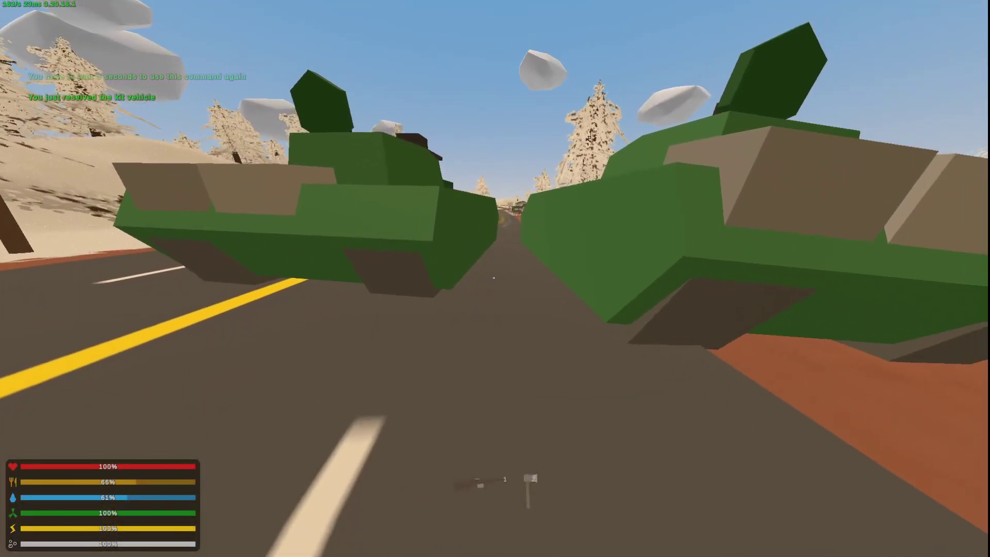
key("s")
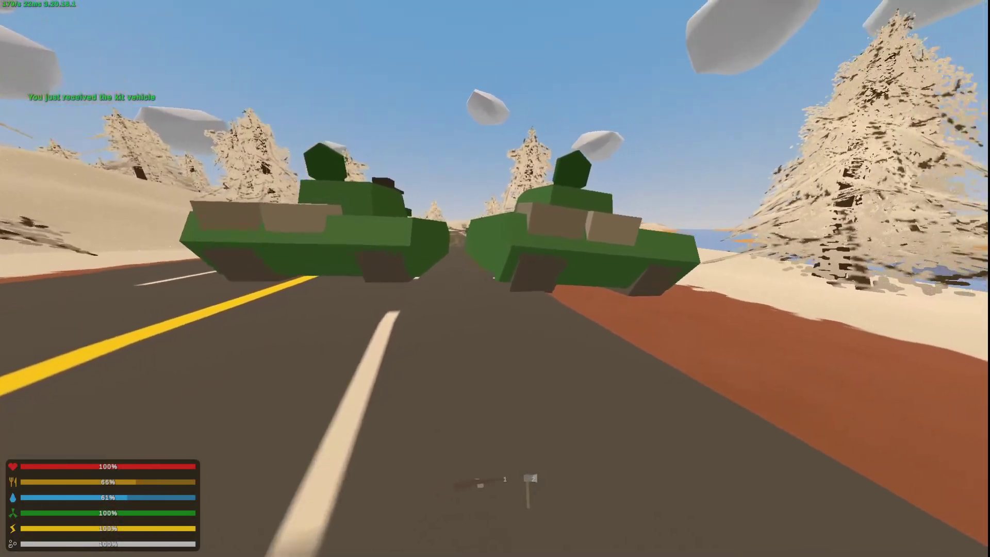
key("w")
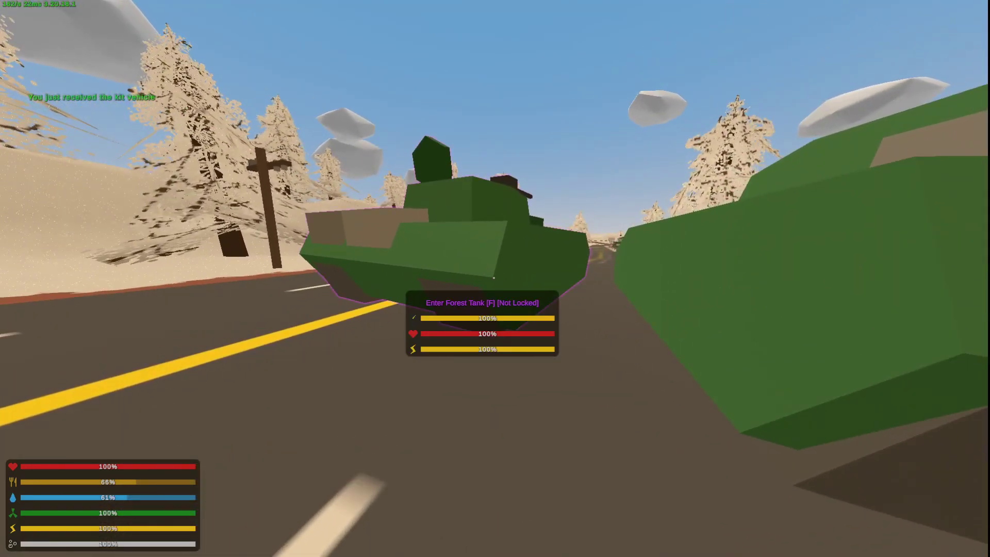
key("s")
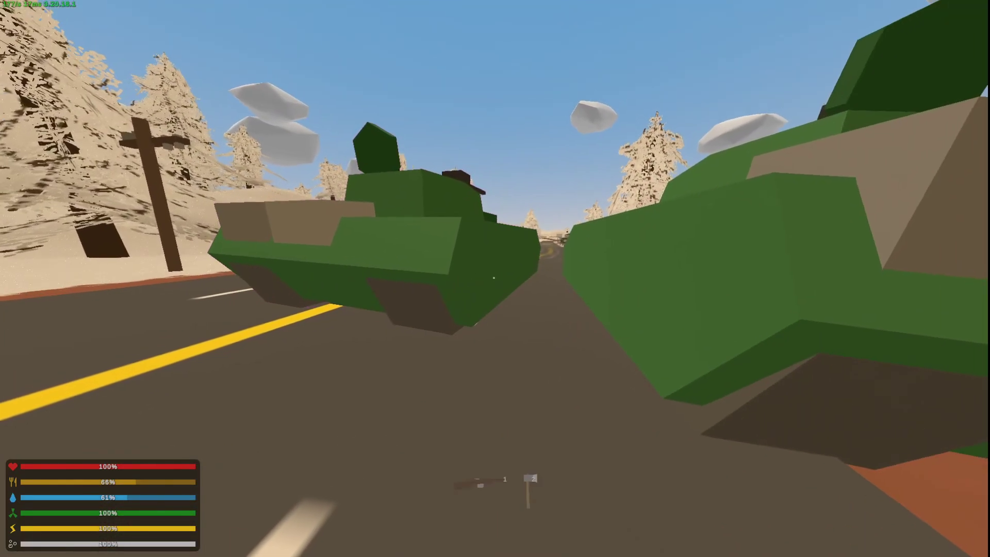
key("w")
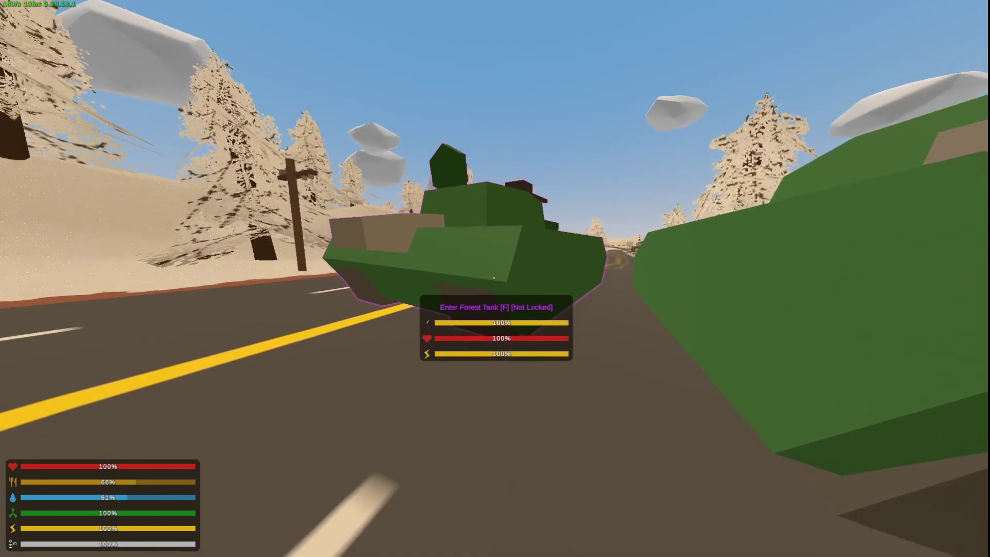
key("w")
key("s")
key("w")
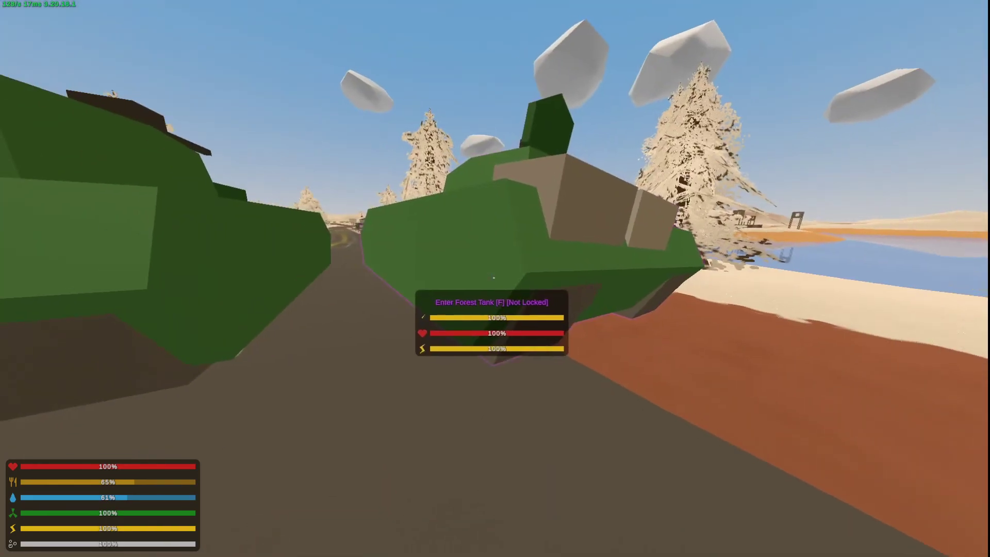
key("s")
key("w")
key("s")
key("w")
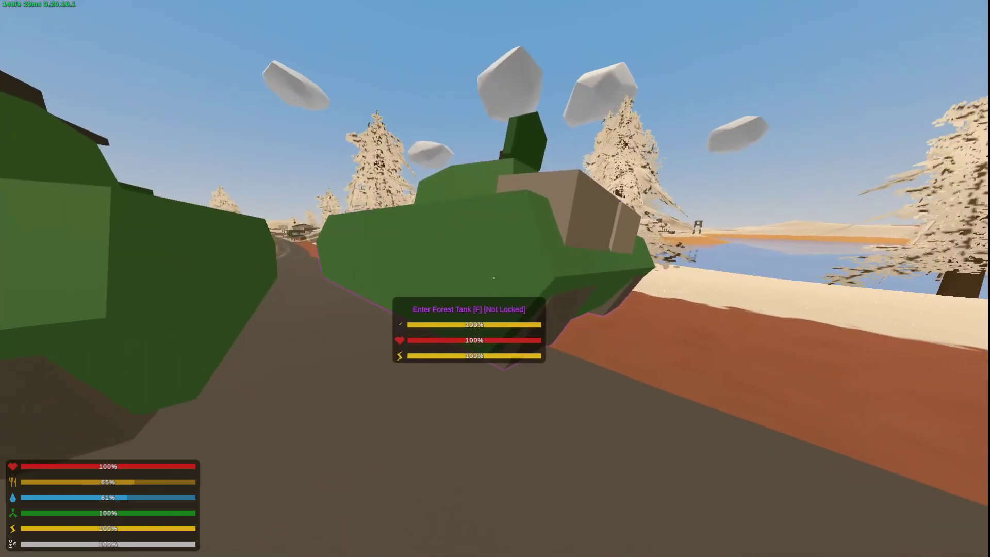
key("s")
left_click(493, 276)
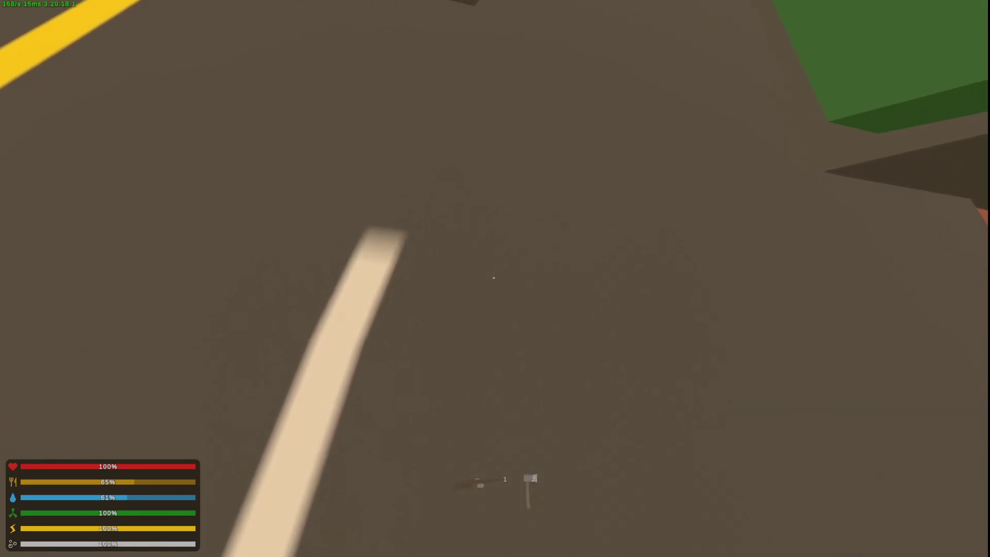